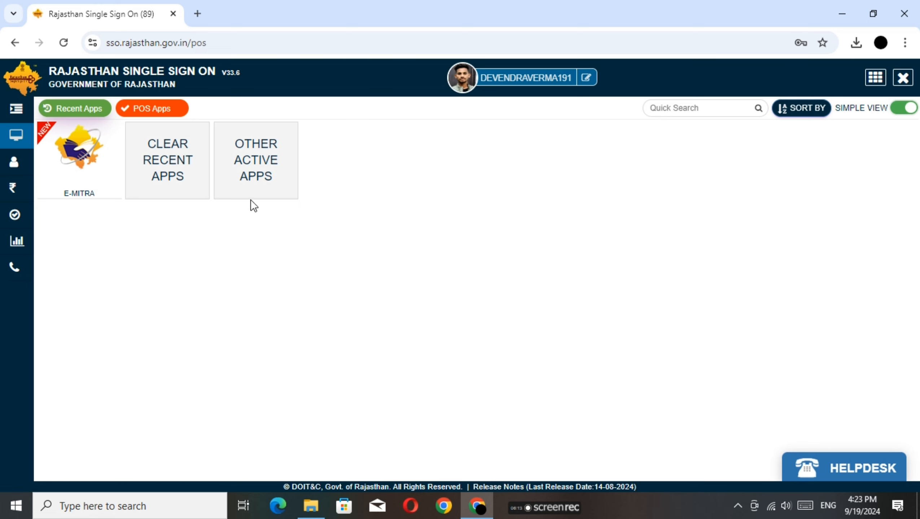
Step: Show the Citizen Apps (G2C) applications list in the Rajasthan SSO sidebar
left_click(16, 167)
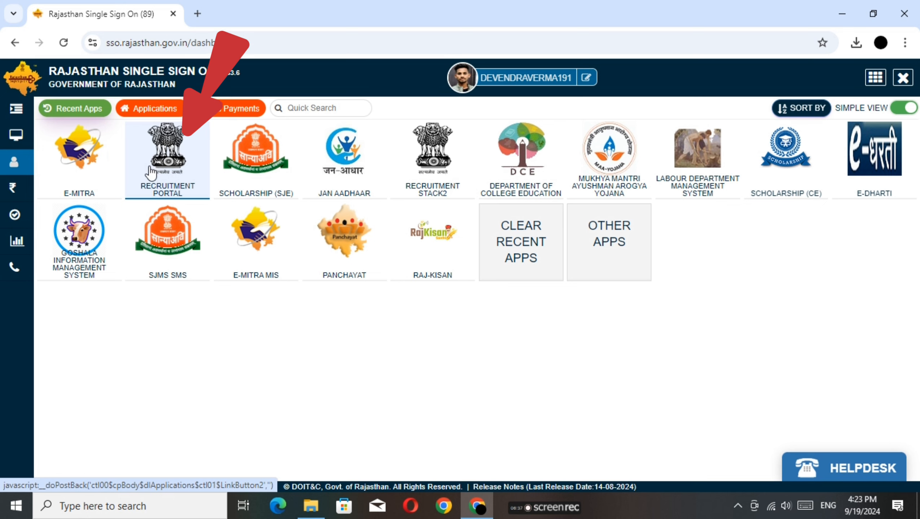
Step: Launch the Recruitment Portal and review its list of ongoing RPSC recruitments
left_click(165, 162)
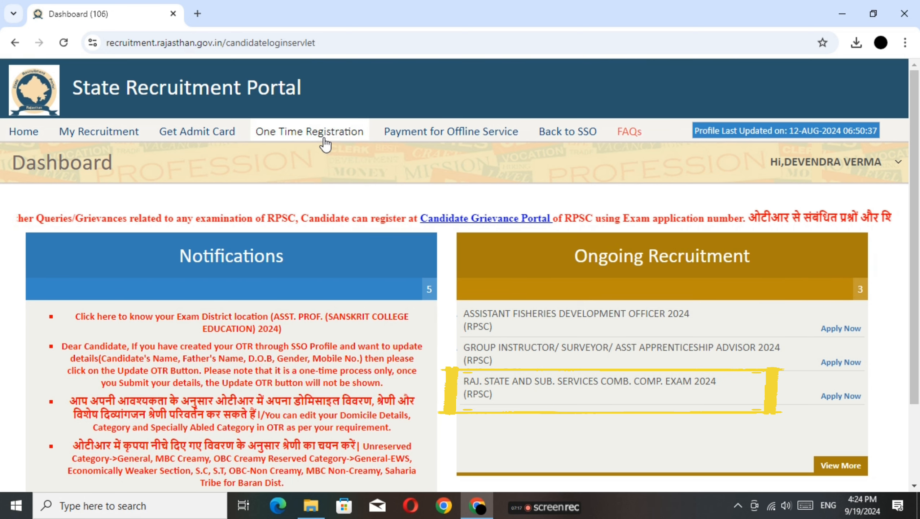
scroll(322, 141, "down", 3)
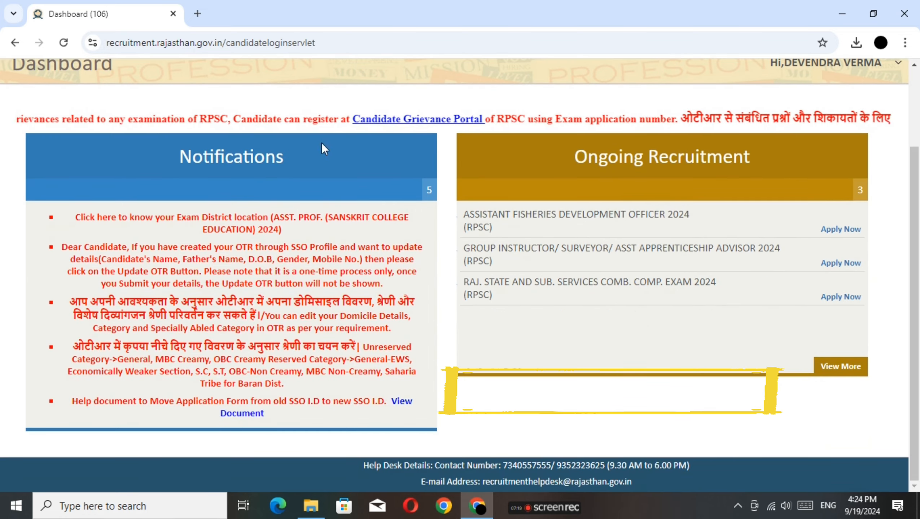
scroll(322, 159, "up", 3)
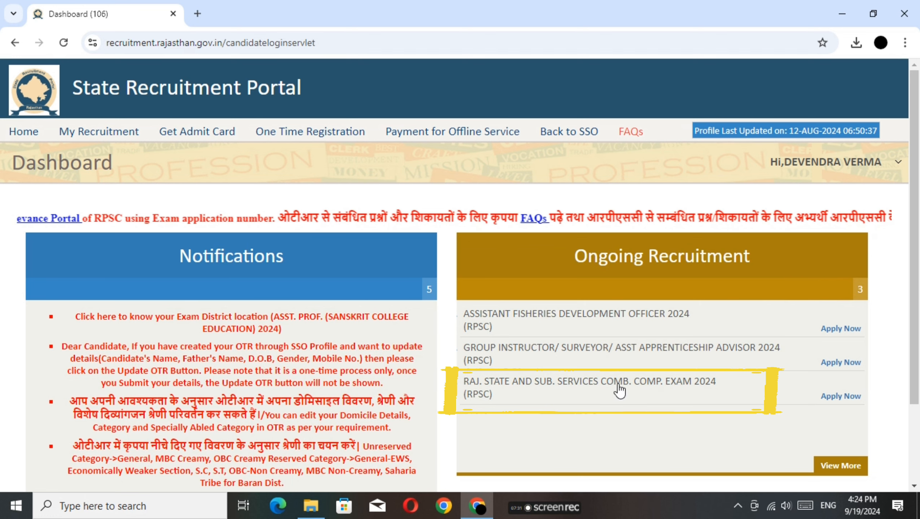
Step: Apply for RAS exam 2024 as Rajasthan State and Subordinate Services, accepting the OTR details
left_click(825, 396)
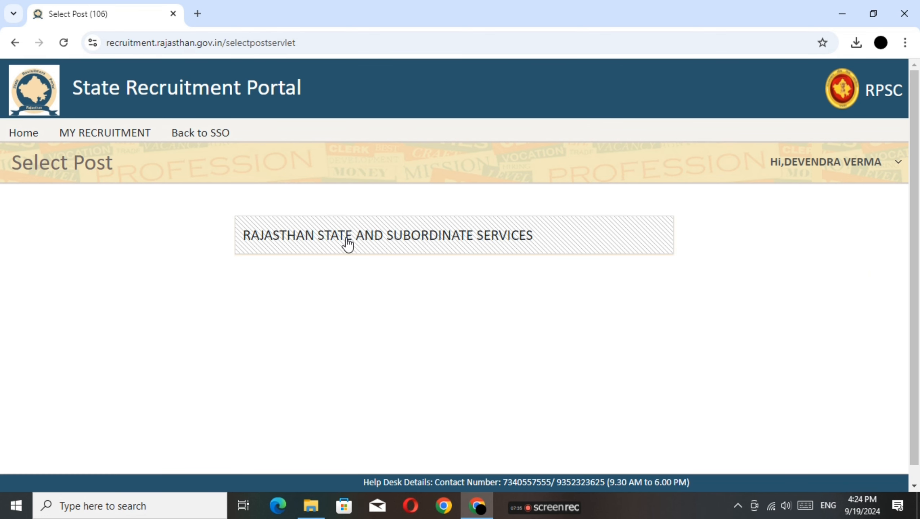
left_click(358, 244)
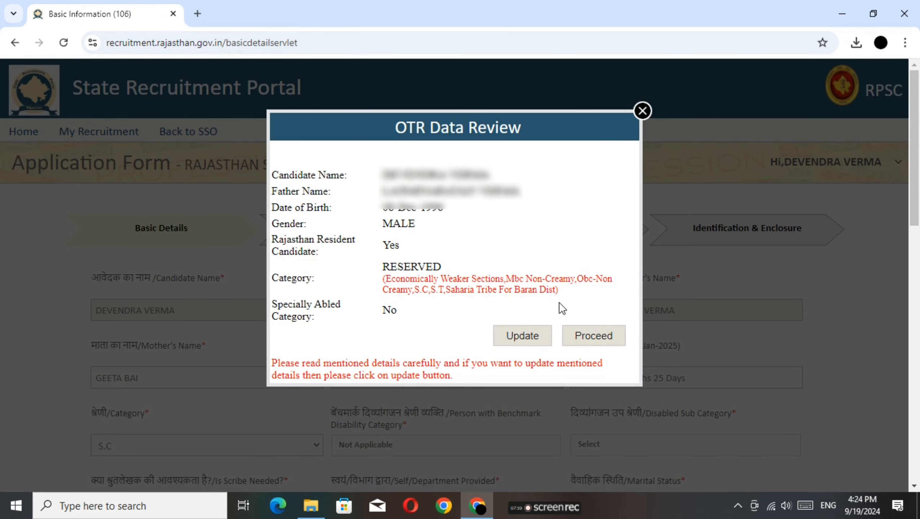
left_click(598, 340)
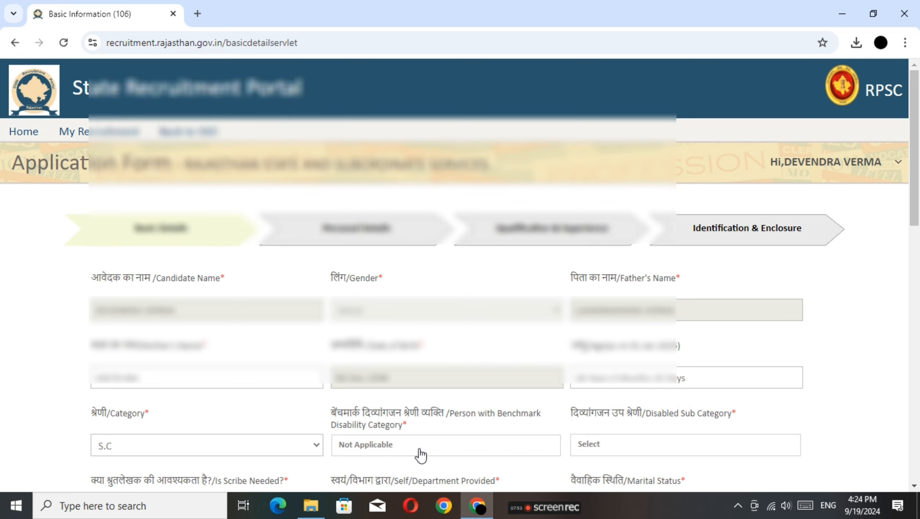
Step: Switch Marital Status to Married and back to Unmarried, leaving spouse fields disabled
scroll(421, 456, "down", 10)
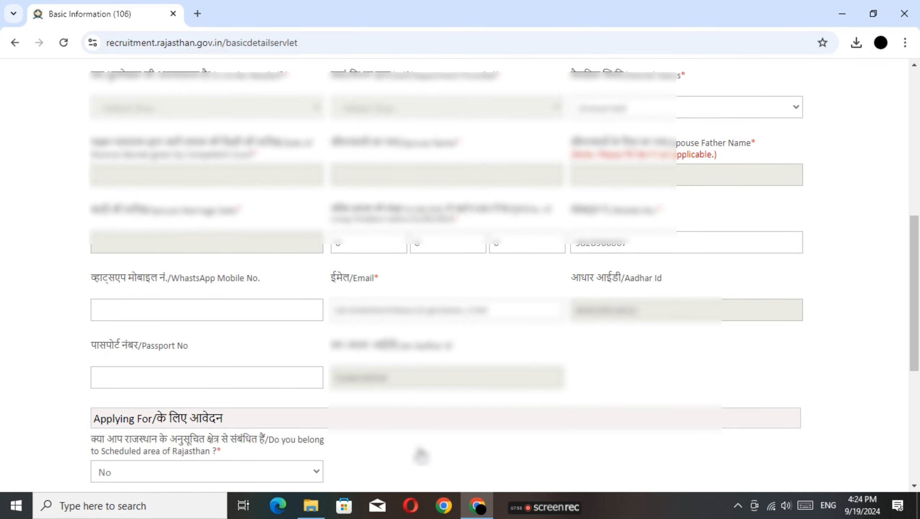
scroll(332, 106, "up", 2)
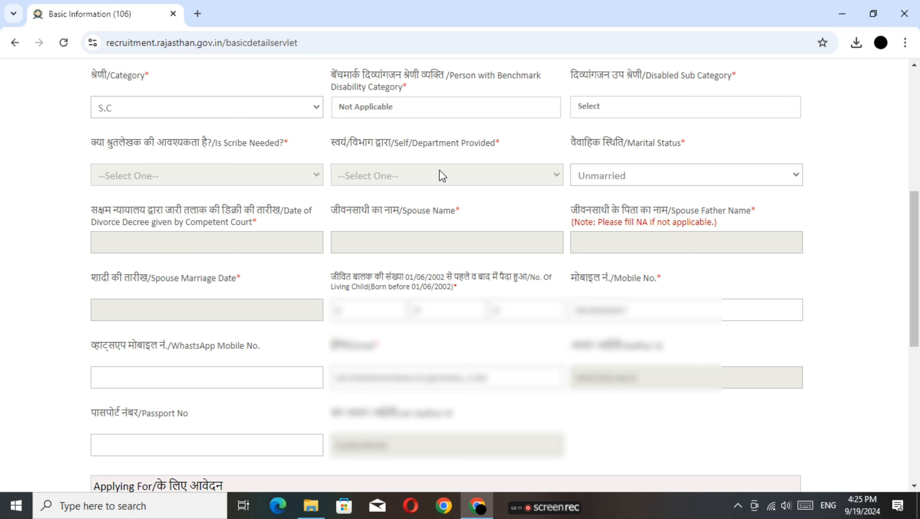
left_click(634, 185)
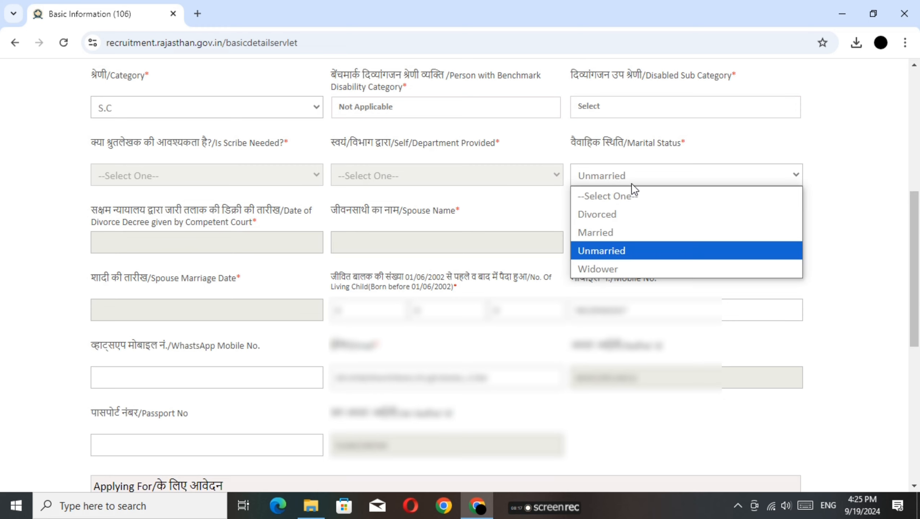
left_click(627, 231)
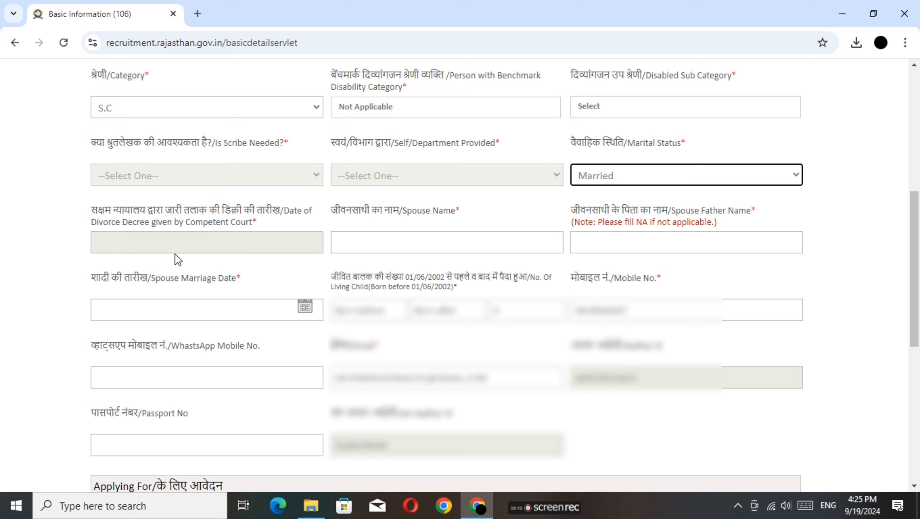
left_click(435, 241)
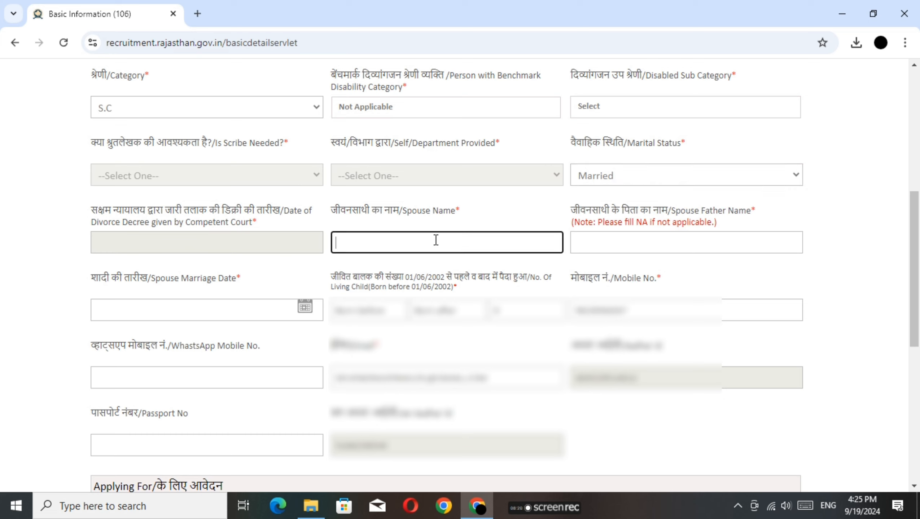
left_click(625, 176)
left_click(623, 246)
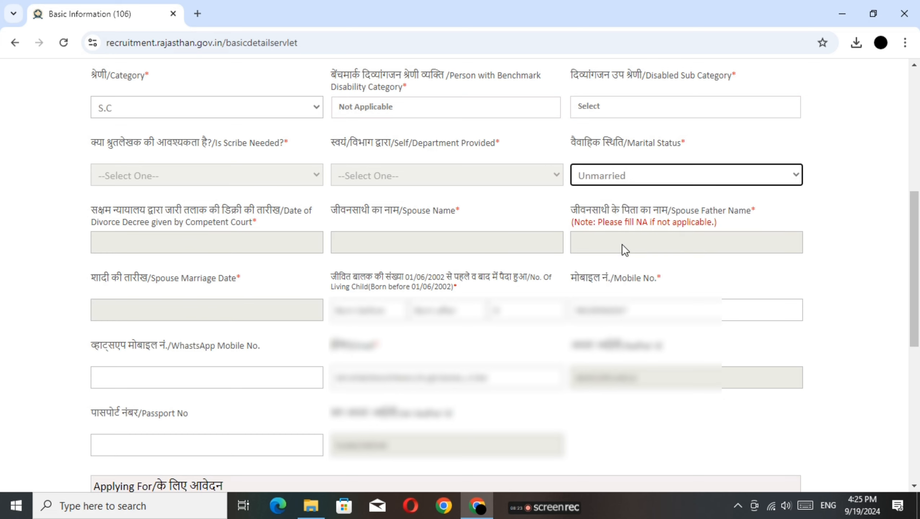
left_click(544, 208)
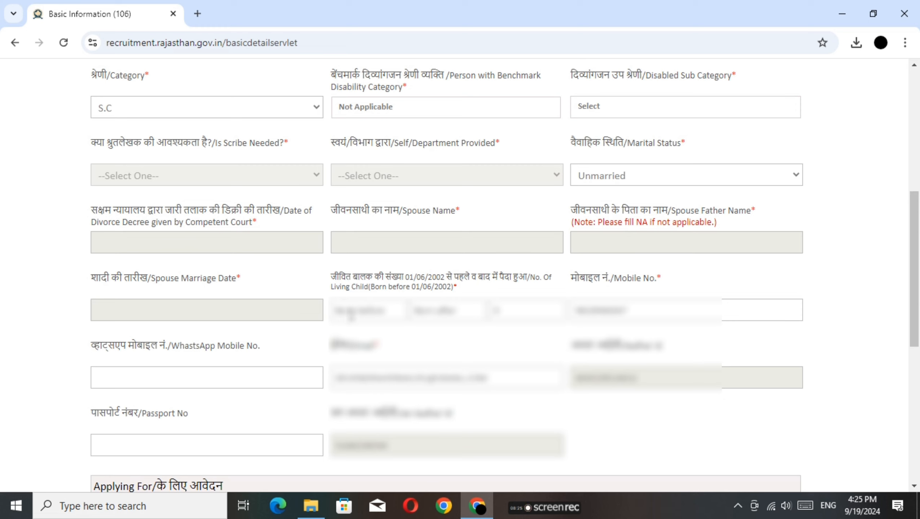
Step: Enter 0 in the first two No. of Living Child boxes
left_click(353, 317)
type("0")
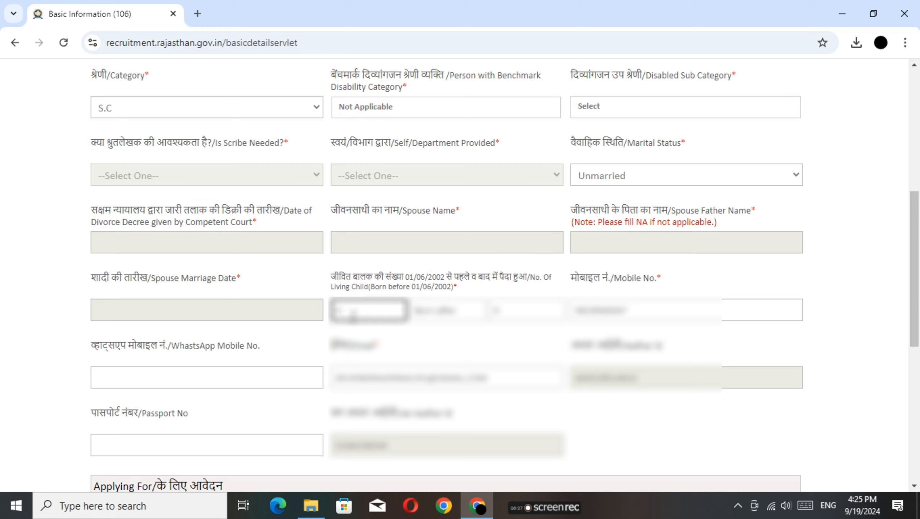
left_click(434, 307)
type("0")
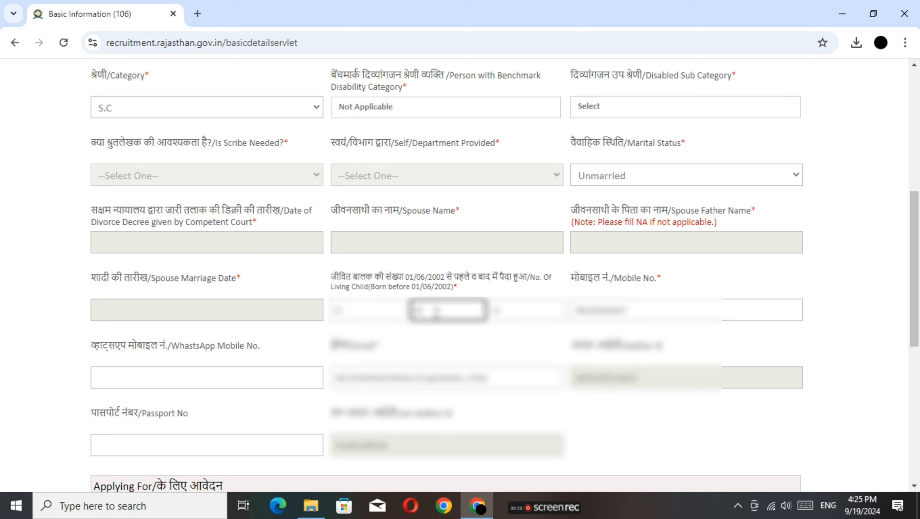
left_click(521, 351)
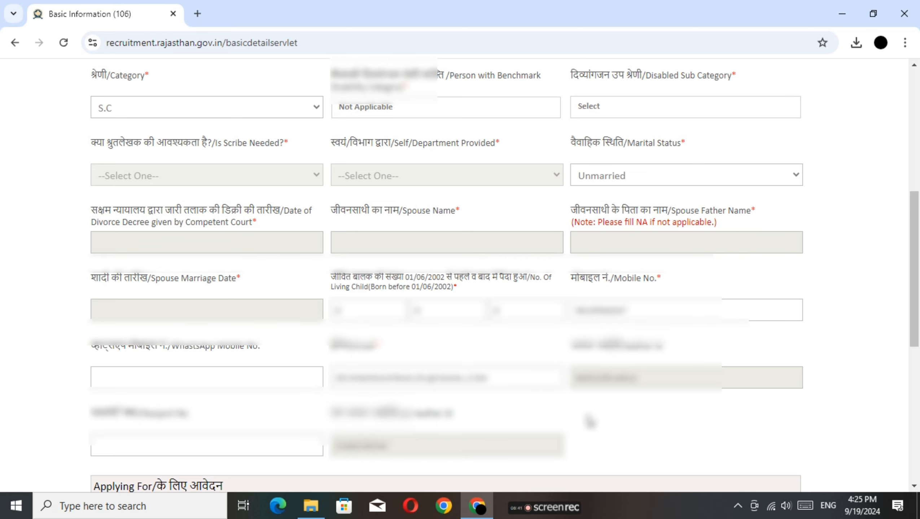
Step: Keep address state Rajasthan and district Bundi, then submit Basic Details confirming mobile and email
scroll(589, 422, "down", 10)
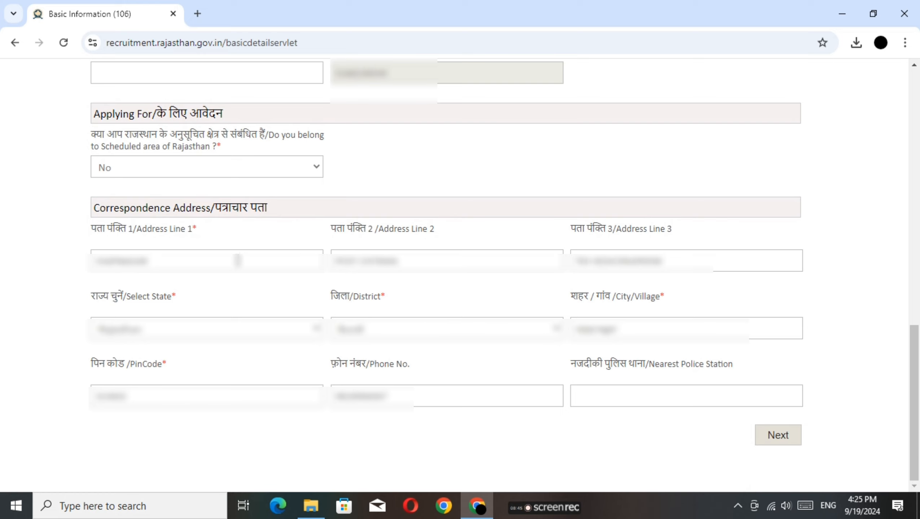
left_click(225, 261)
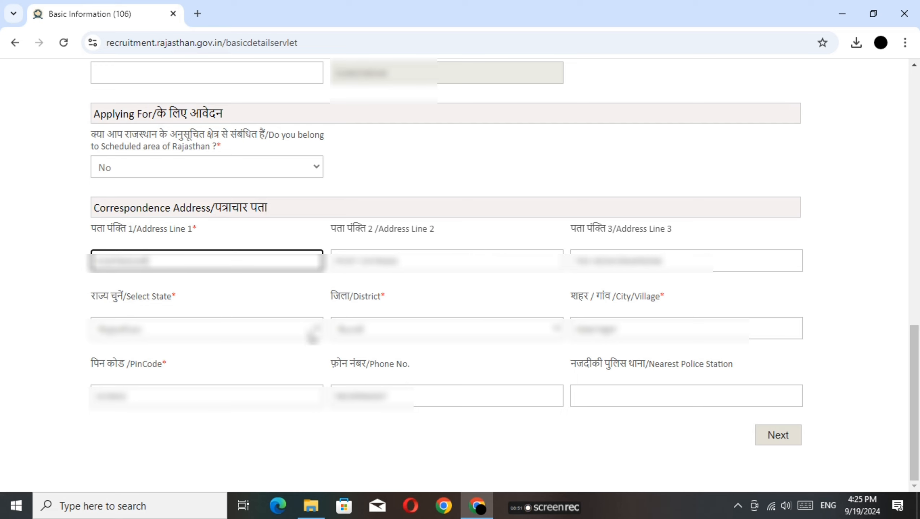
left_click(209, 337)
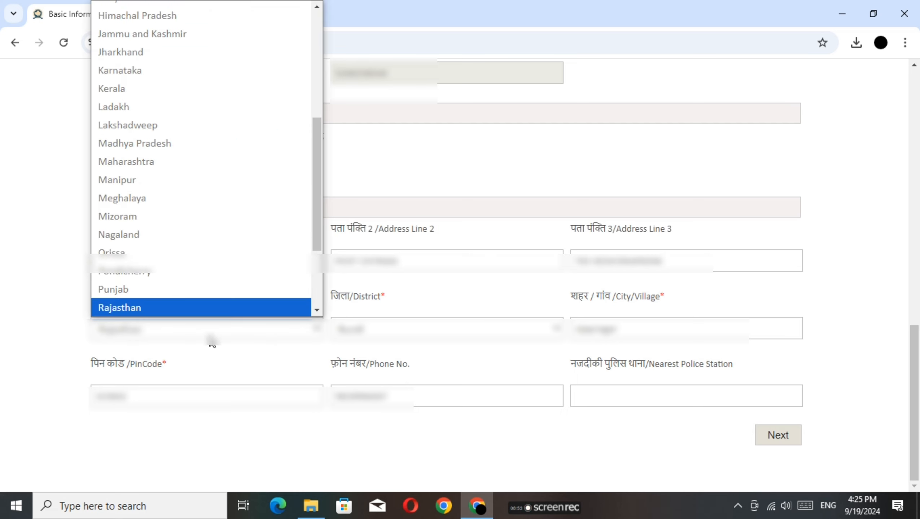
left_click(211, 340)
left_click(141, 340)
left_click(142, 342)
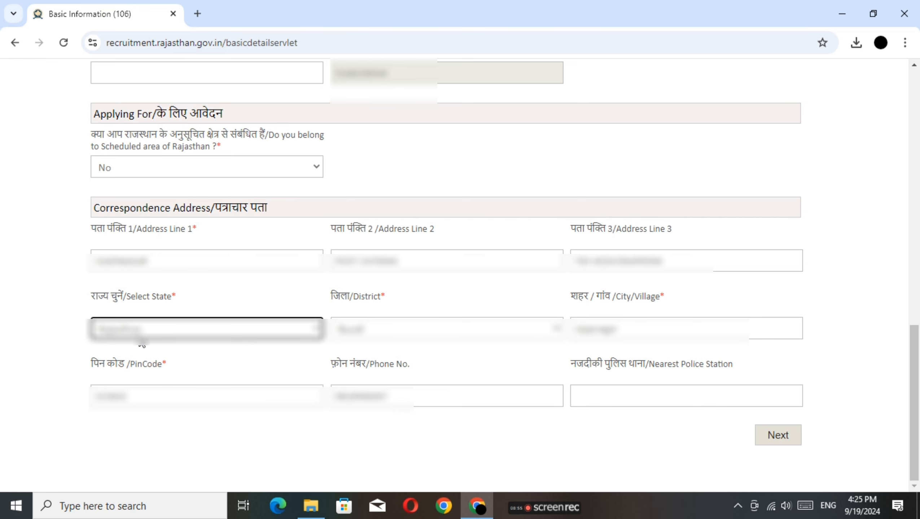
left_click(387, 332)
left_click(454, 336)
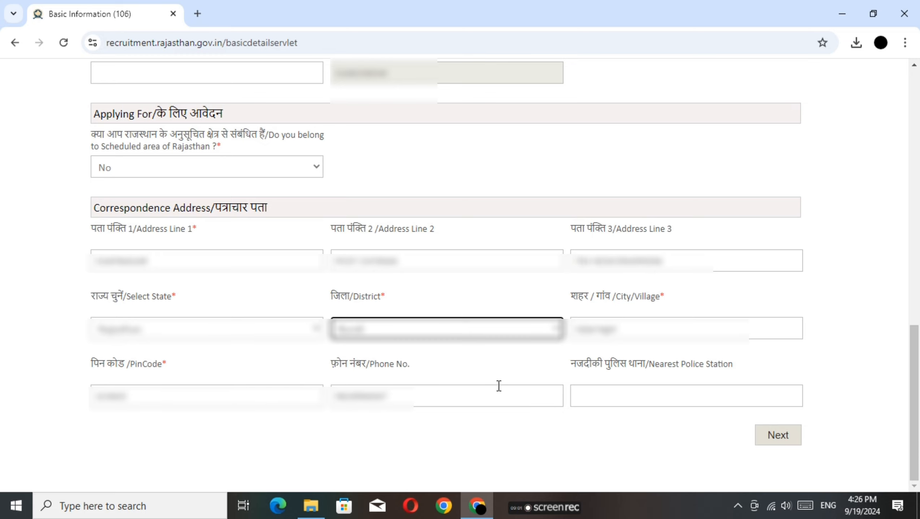
left_click(796, 436)
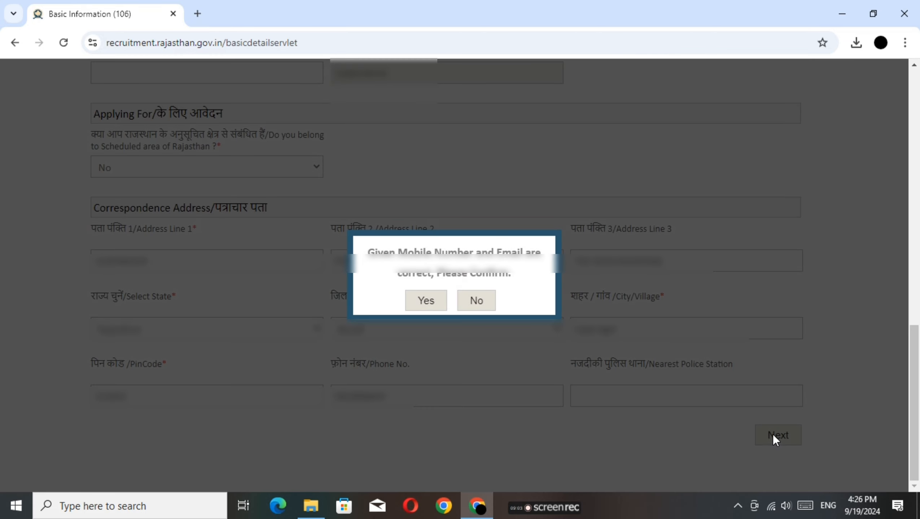
left_click(424, 302)
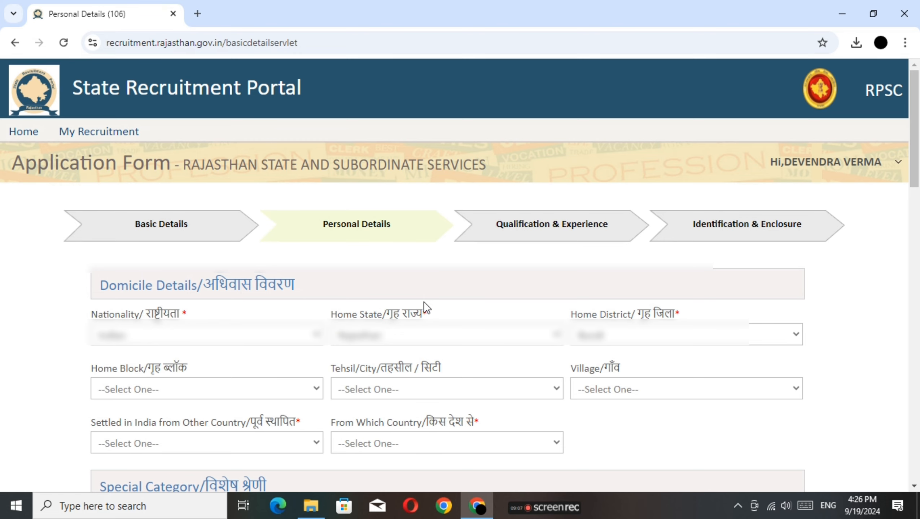
Step: Keep home state Rajasthan and district Bundi, and set block and tehsil to KESHORAIPATAN
scroll(423, 302, "down", 1)
scroll(423, 302, "down", 2)
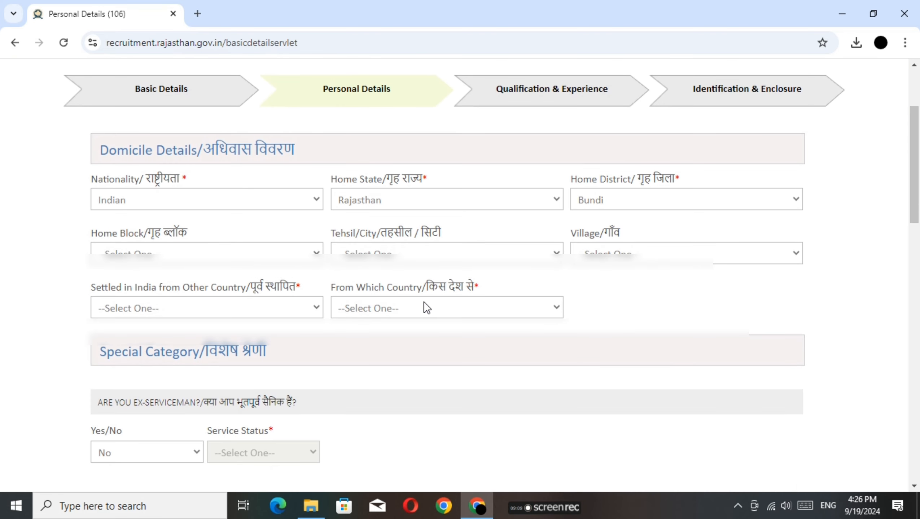
left_click(495, 200)
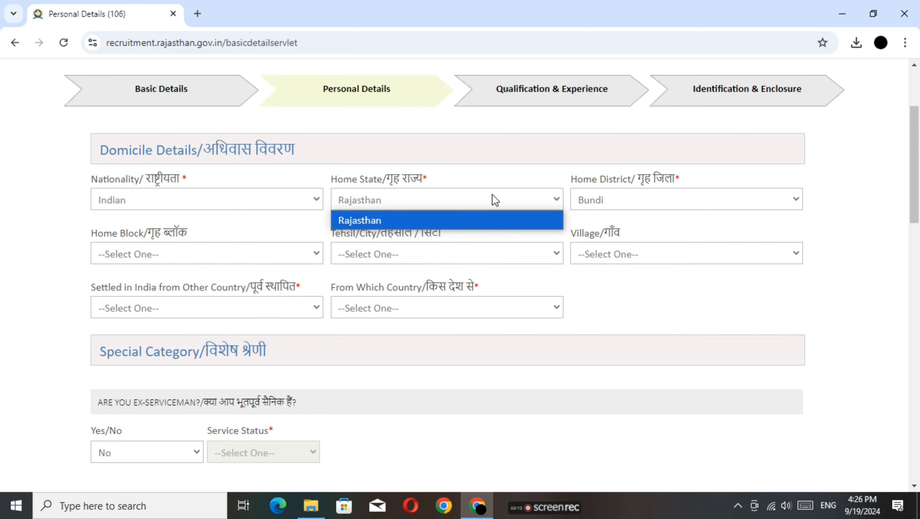
left_click(495, 200)
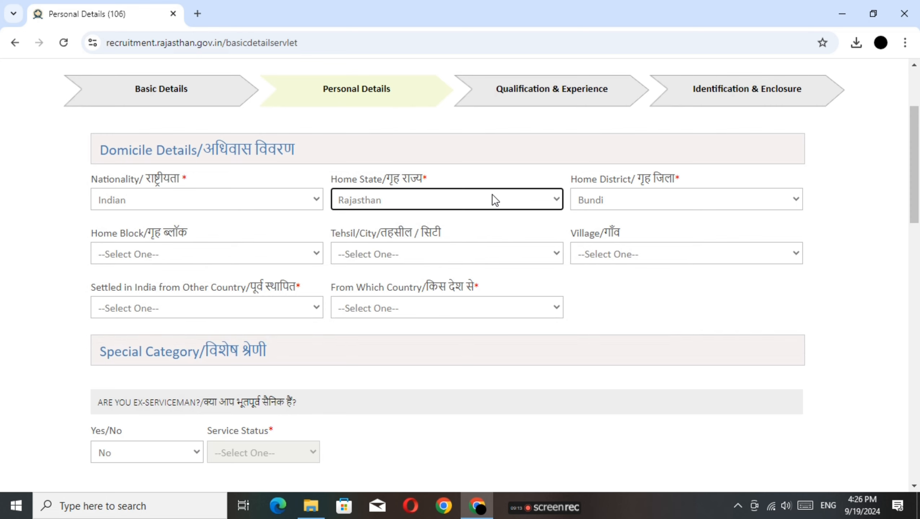
left_click(635, 201)
left_click(635, 202)
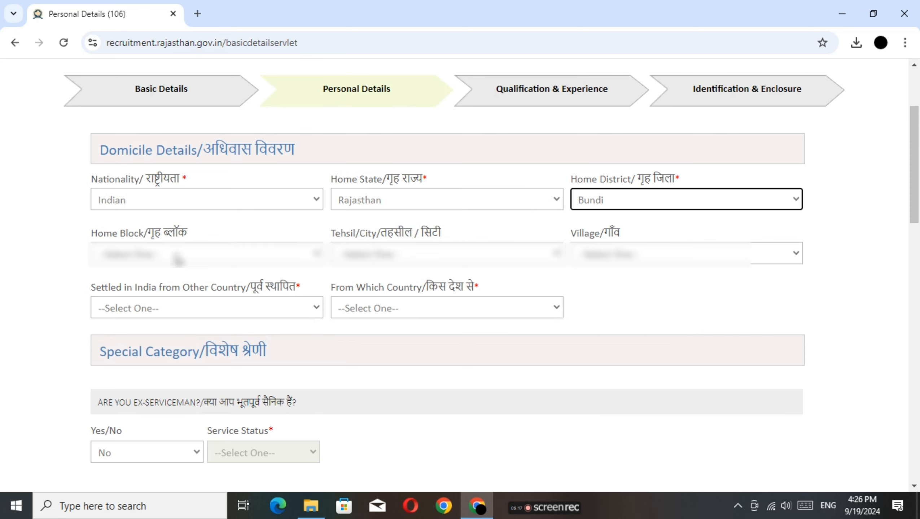
left_click(178, 259)
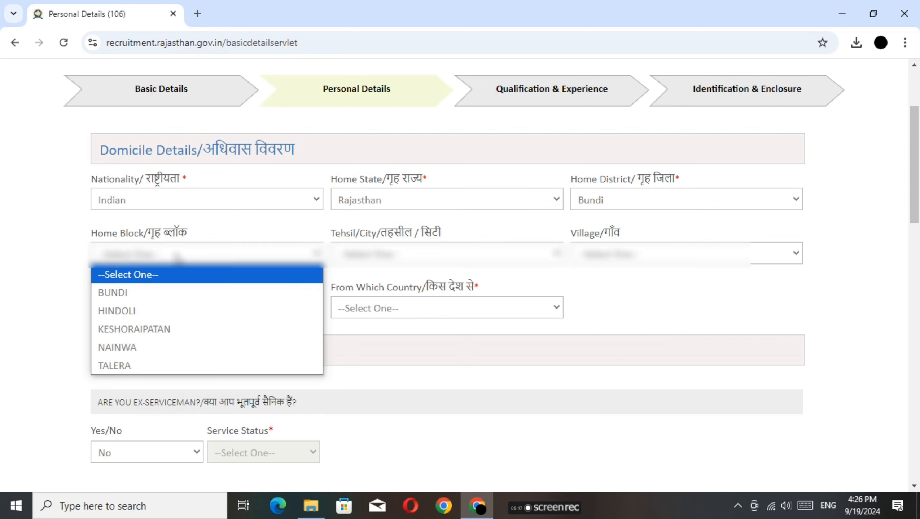
left_click(159, 329)
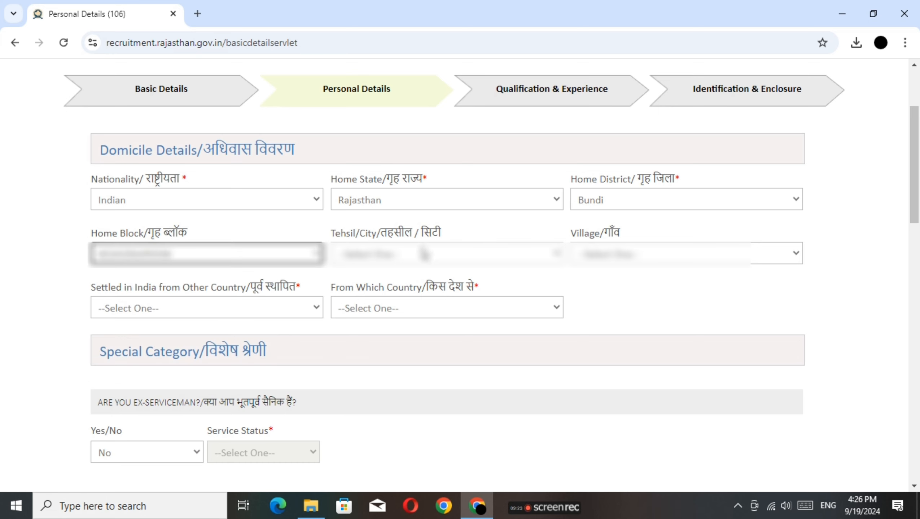
left_click(424, 254)
left_click(413, 345)
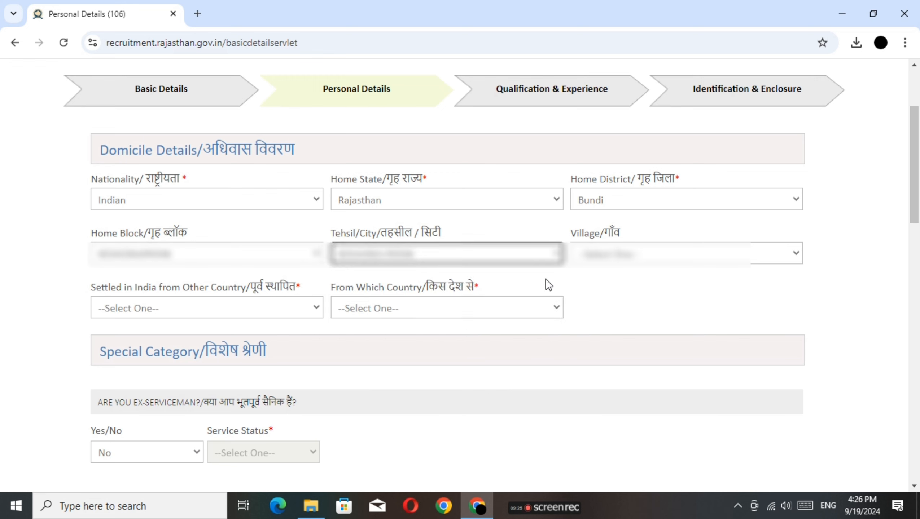
Step: Pick the home village and answer No to Settled in India from Other Country
left_click(616, 259)
scroll(635, 145, "down", 15)
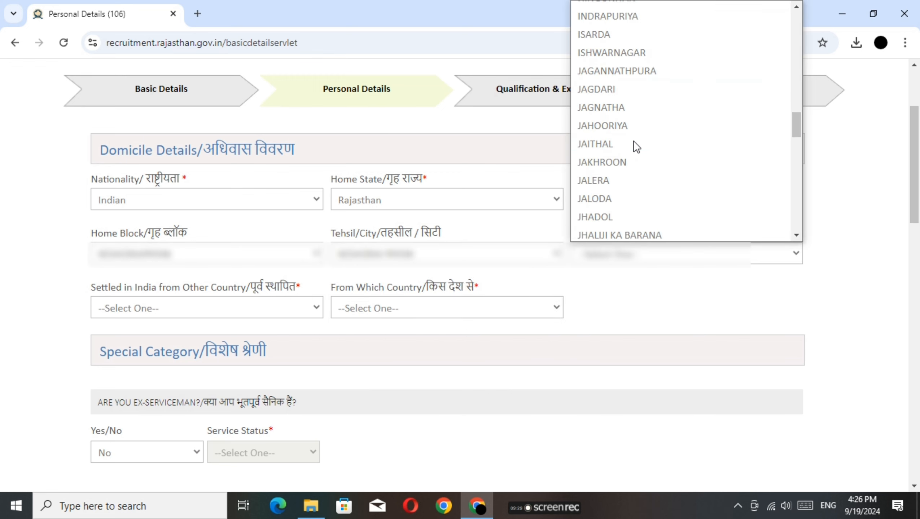
scroll(636, 145, "up", 5)
scroll(636, 146, "down", 20)
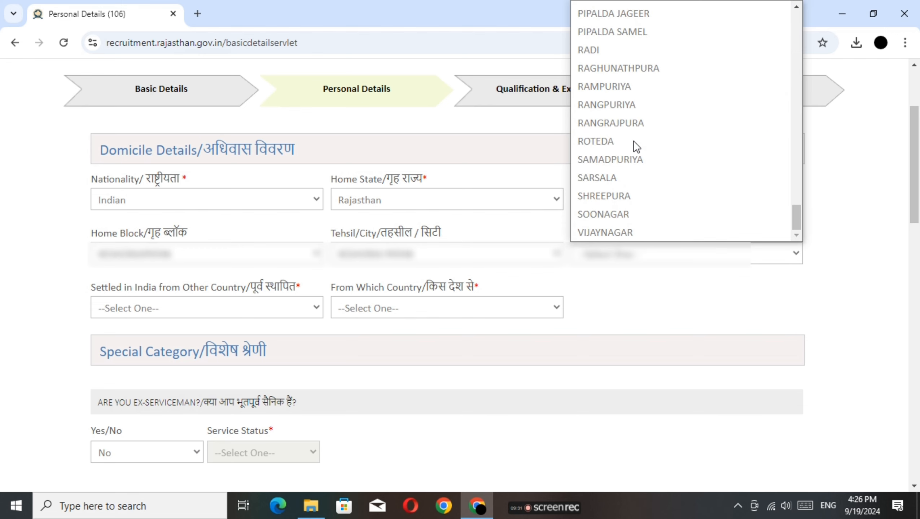
left_click(609, 236)
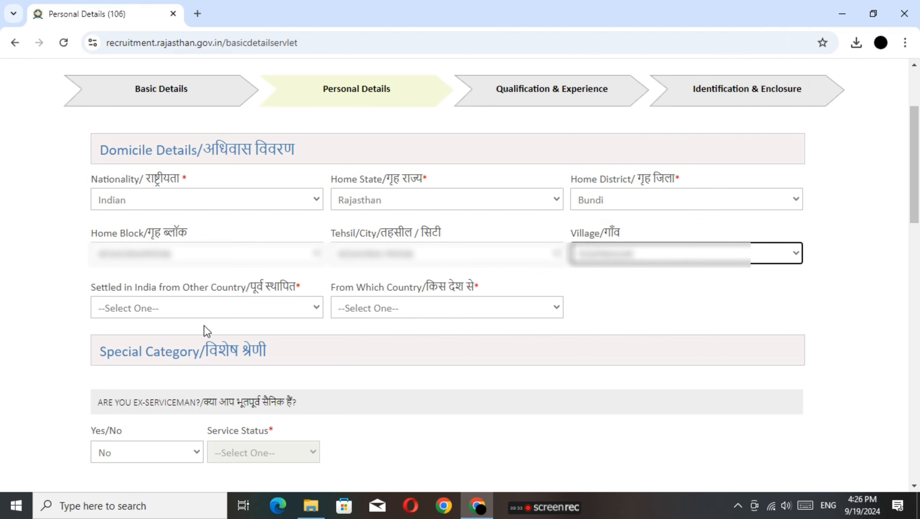
left_click(168, 312)
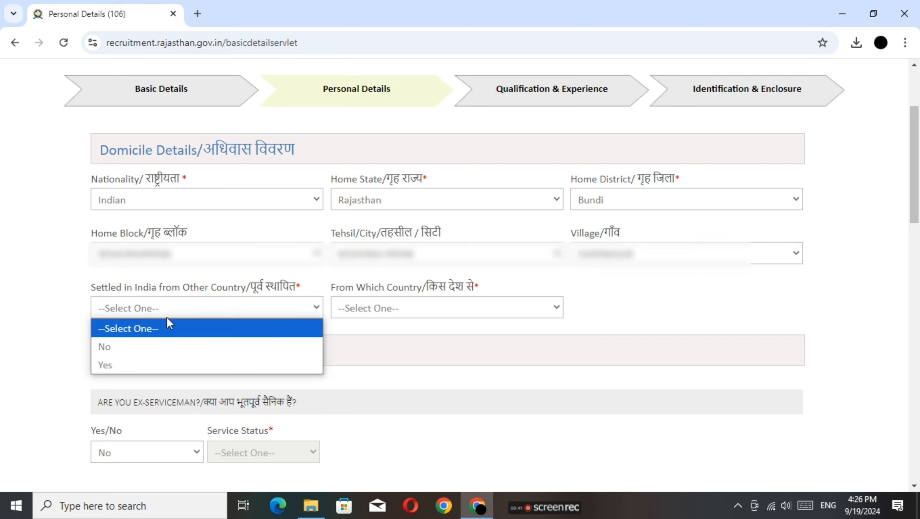
left_click(158, 347)
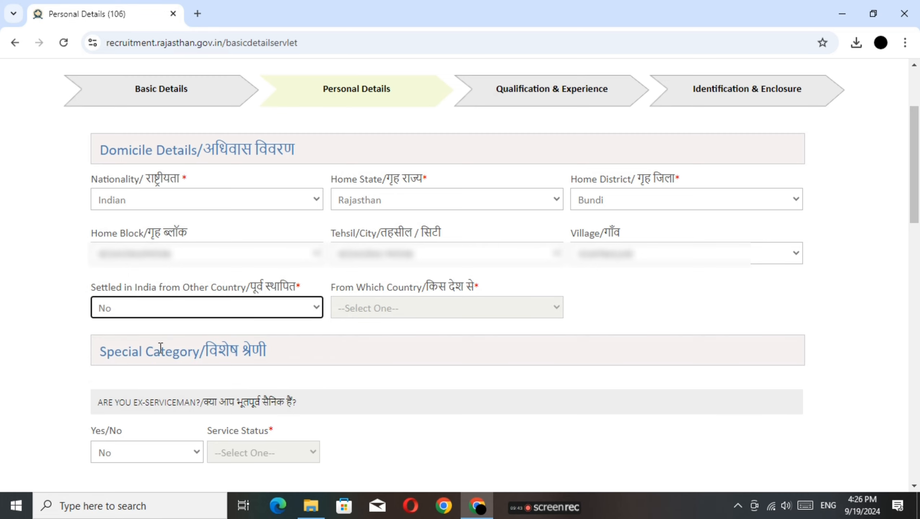
Step: Leave every Special Category question at No and save the Personal Details
scroll(203, 327, "down", 6)
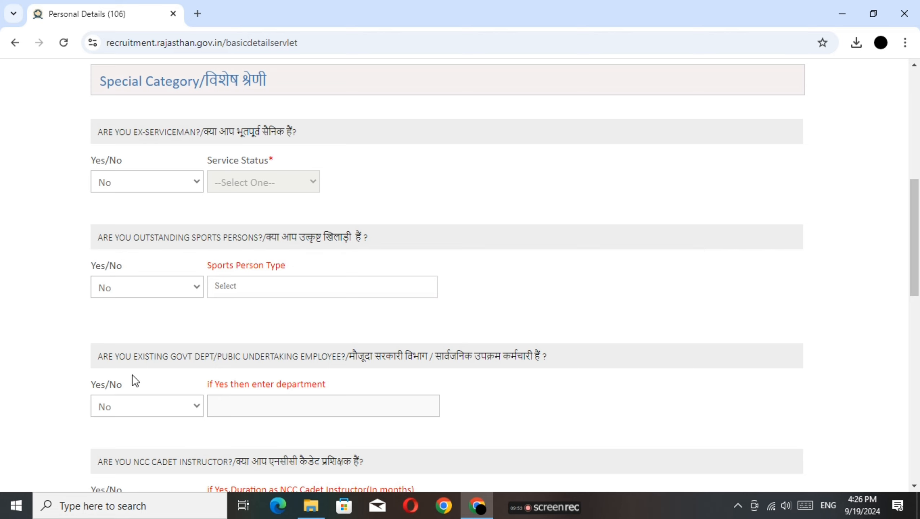
scroll(133, 376, "down", 3)
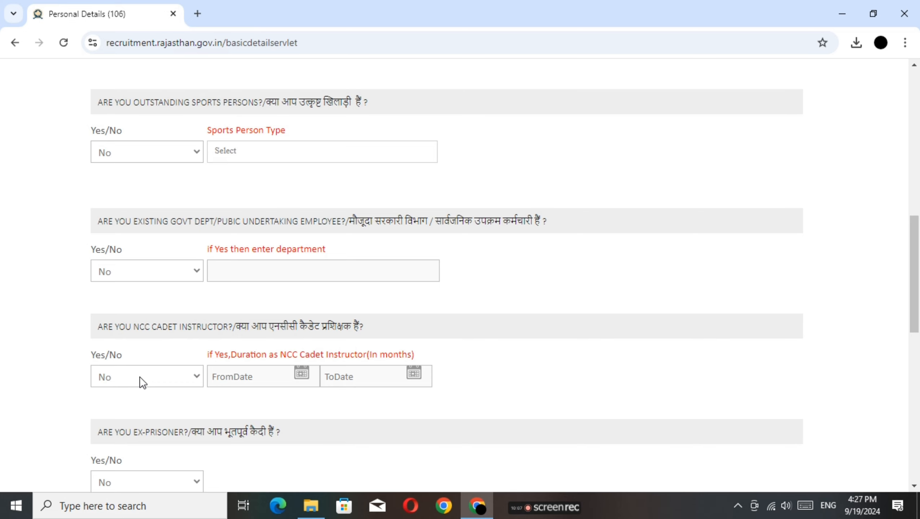
scroll(143, 382, "down", 5)
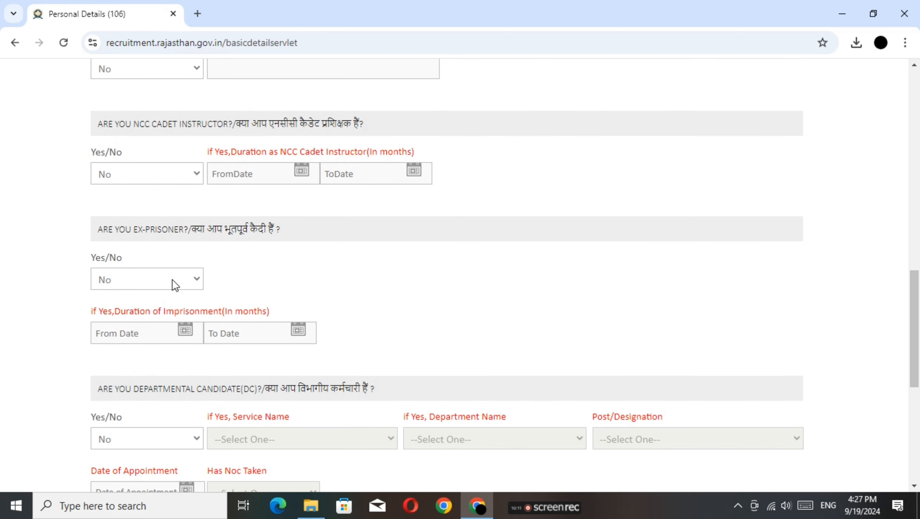
scroll(168, 310, "down", 5)
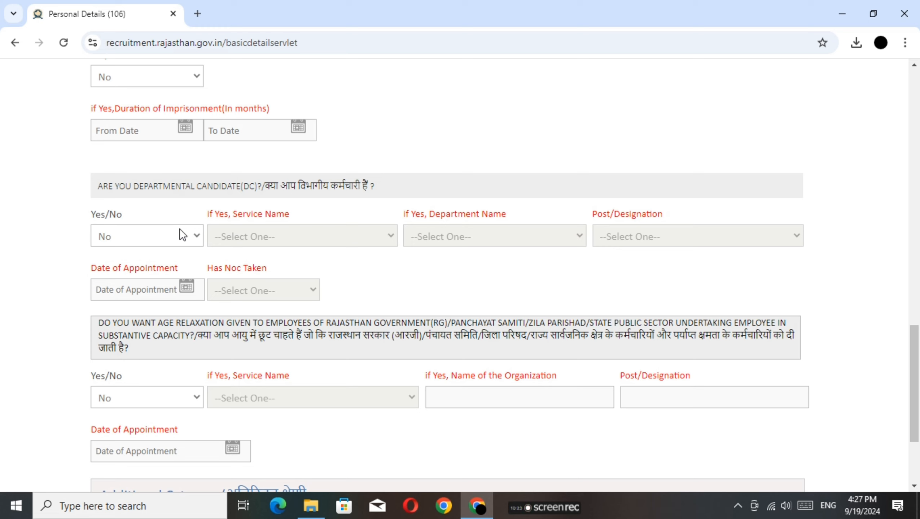
scroll(164, 300, "down", 4)
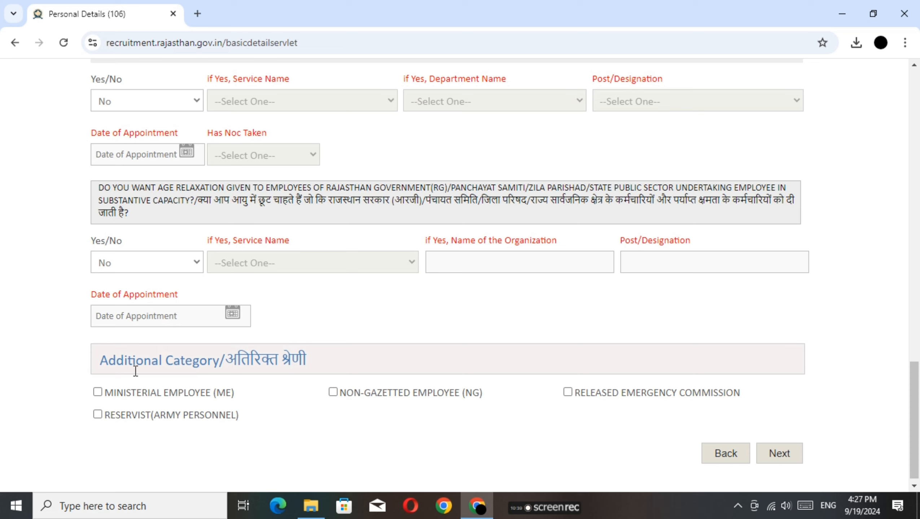
left_click(785, 456)
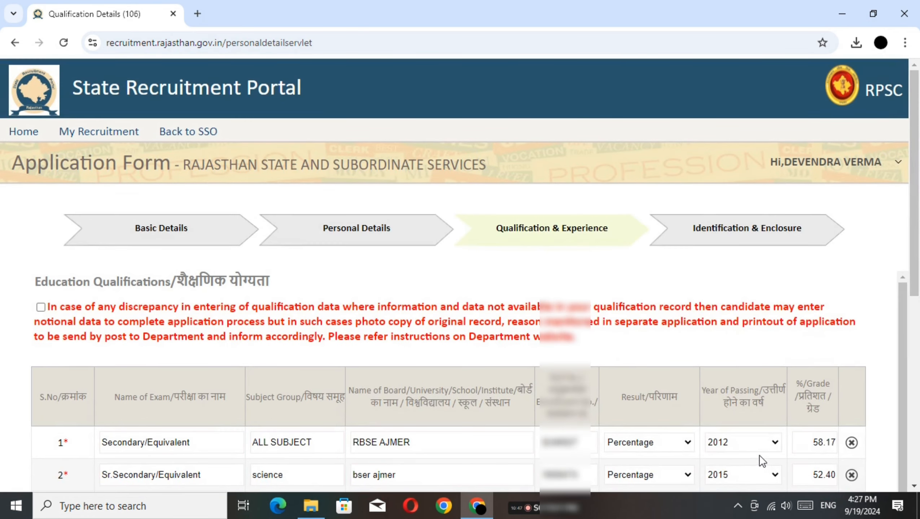
Step: Accept the notional-data declaration and enter B.A. ARTS and UOK KOTA in the Graduation row
scroll(406, 406, "down", 1)
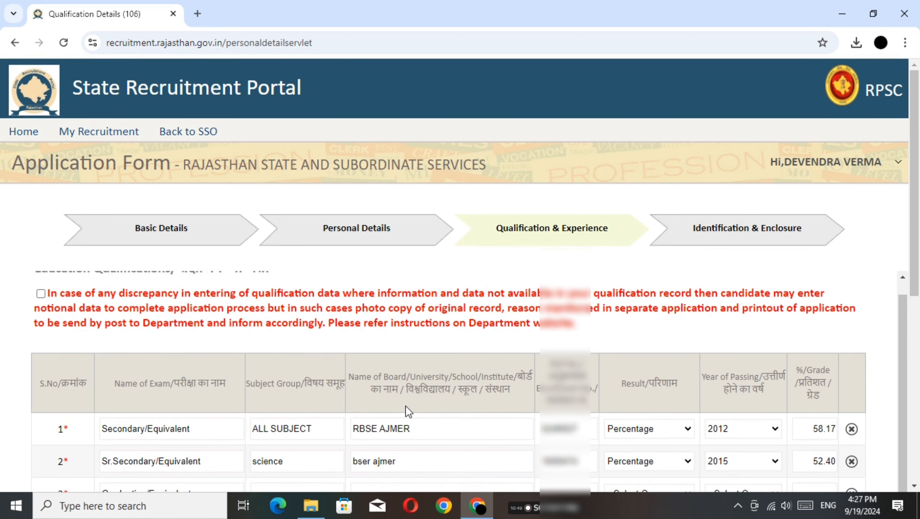
left_click(41, 294)
scroll(299, 313, "down", 2)
scroll(300, 314, "down", 2)
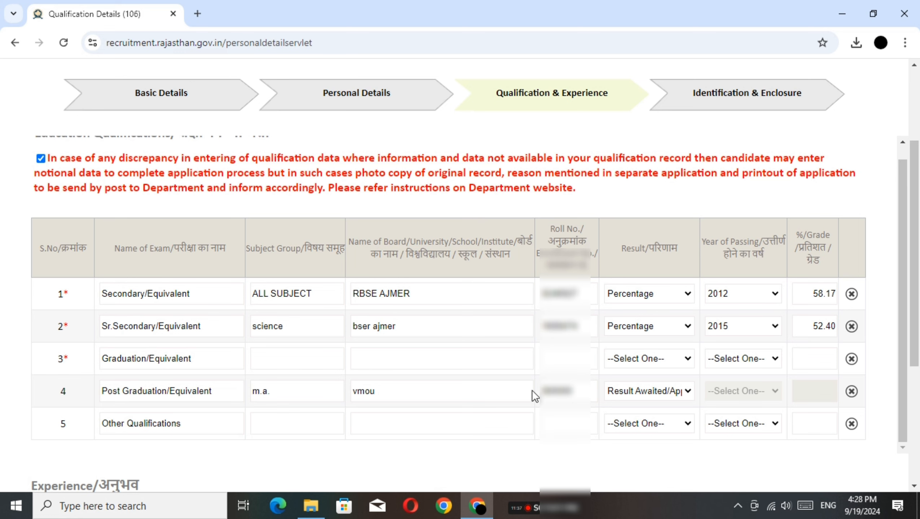
left_click(293, 363)
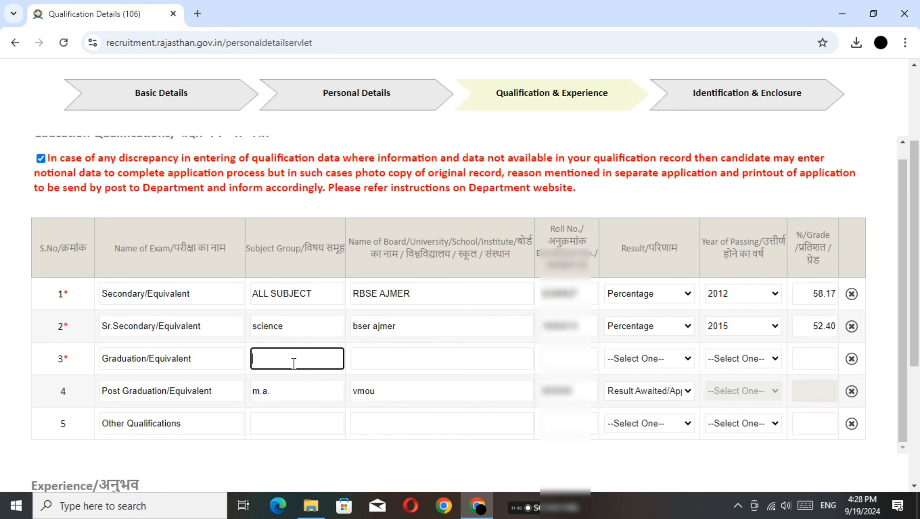
type("B.")
type("A.")
type(" ARTS")
left_click(415, 355)
type("UOK KOTA")
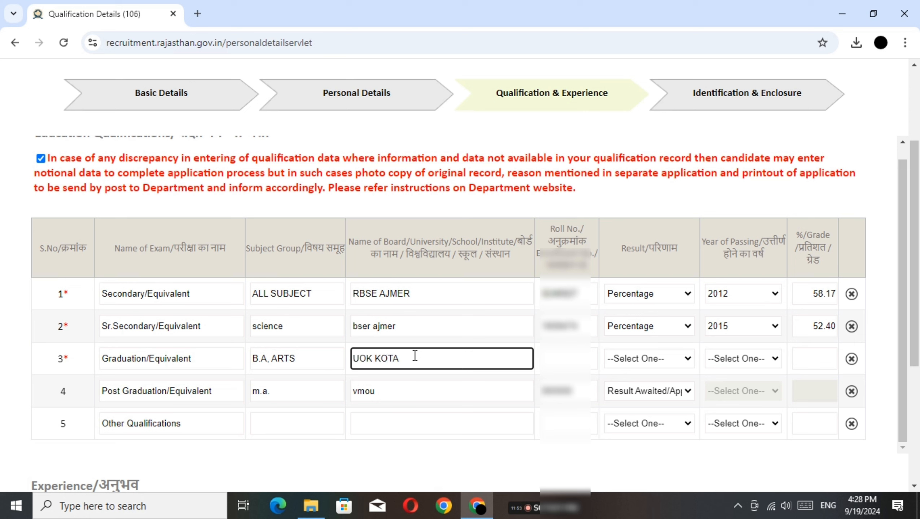
Step: Enter the Graduation roll number, result type Percentage, year 2021 and 42.16 percent
left_click(593, 358)
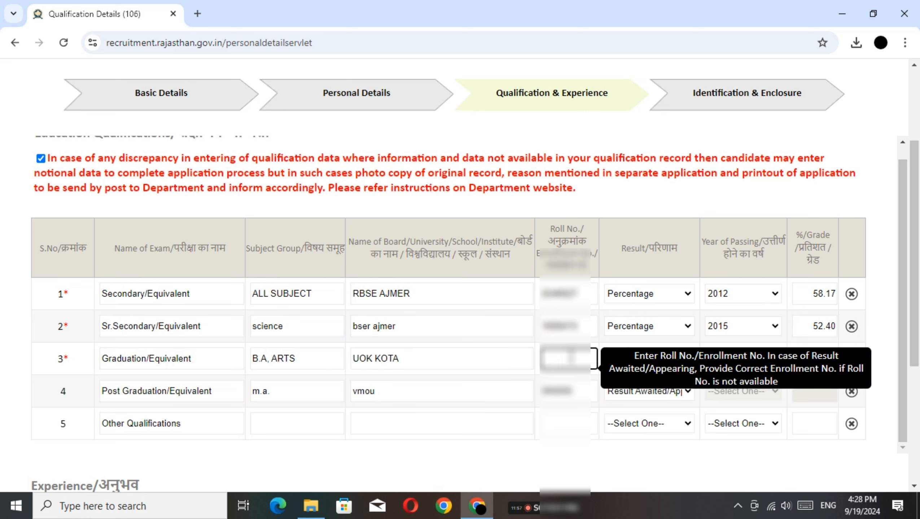
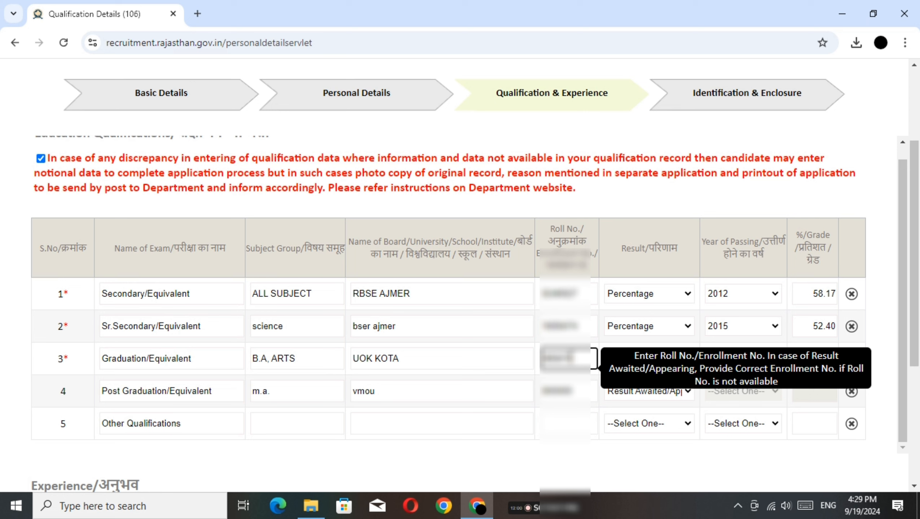
left_click(532, 347)
left_click(630, 358)
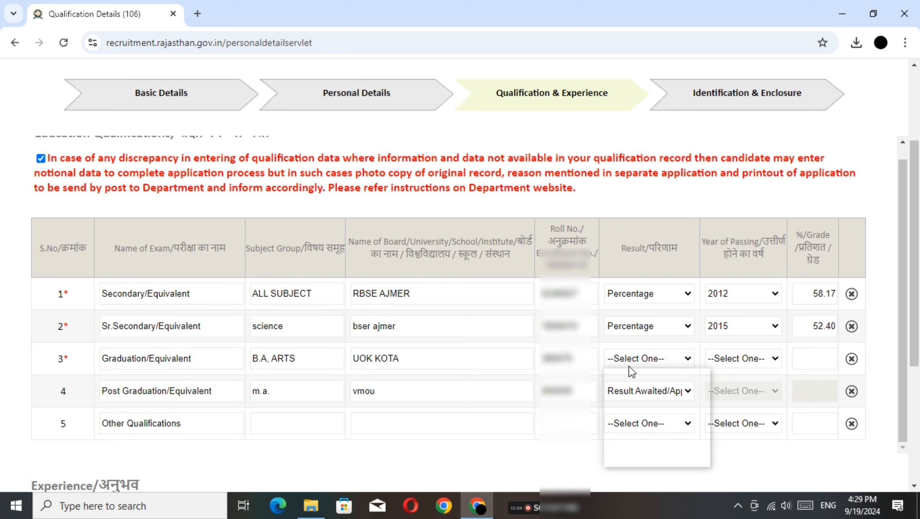
left_click(640, 441)
left_click(746, 358)
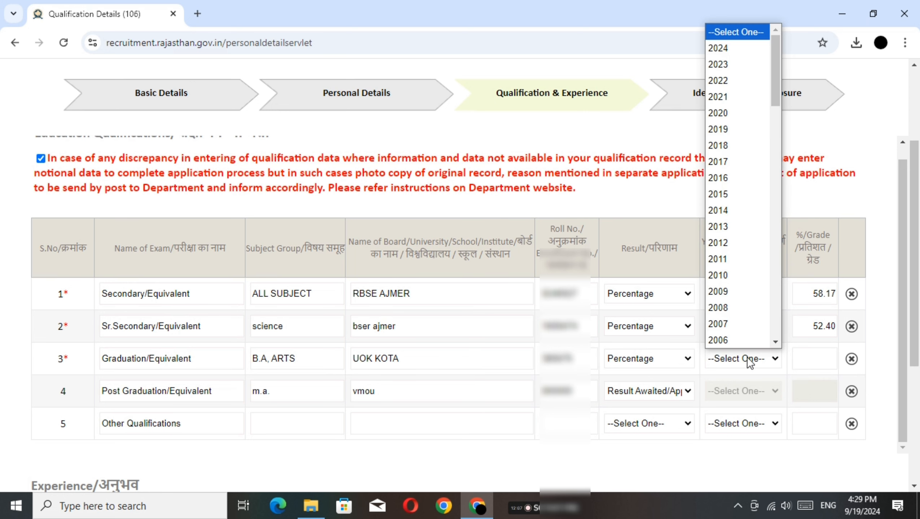
left_click(718, 97)
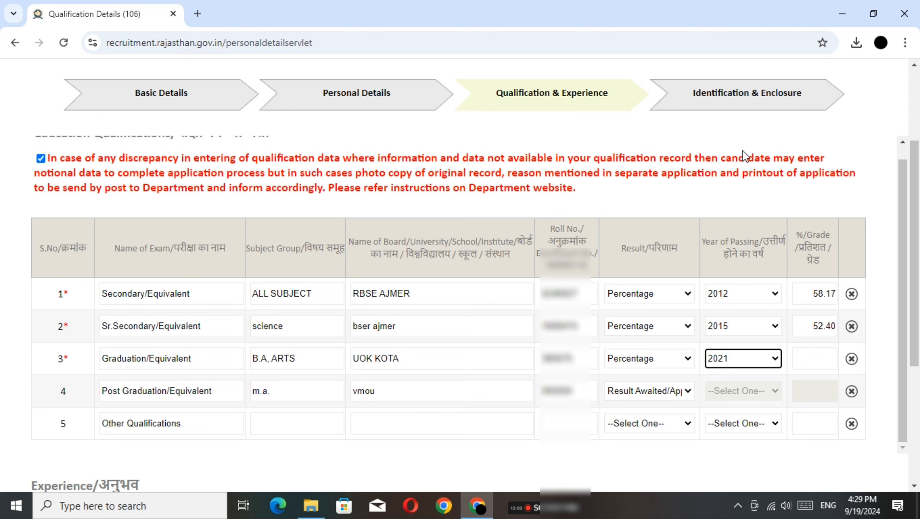
left_click(818, 362)
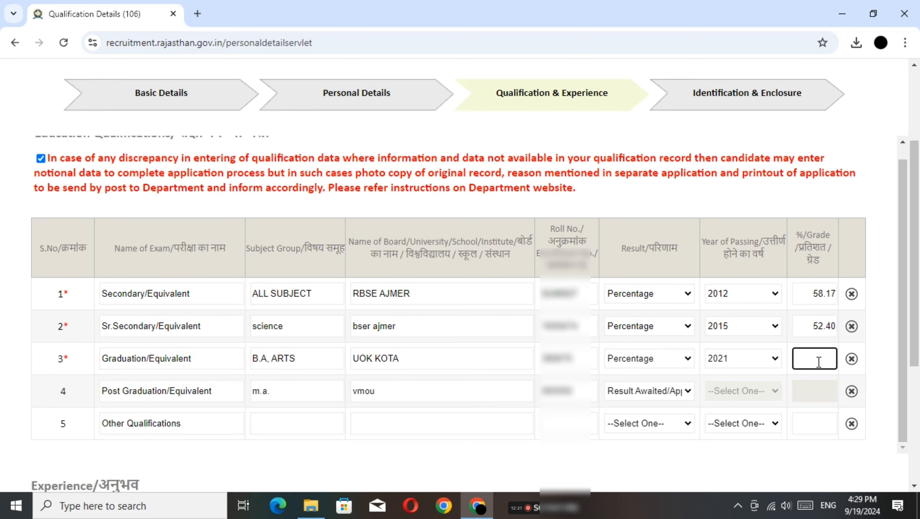
type("42.16")
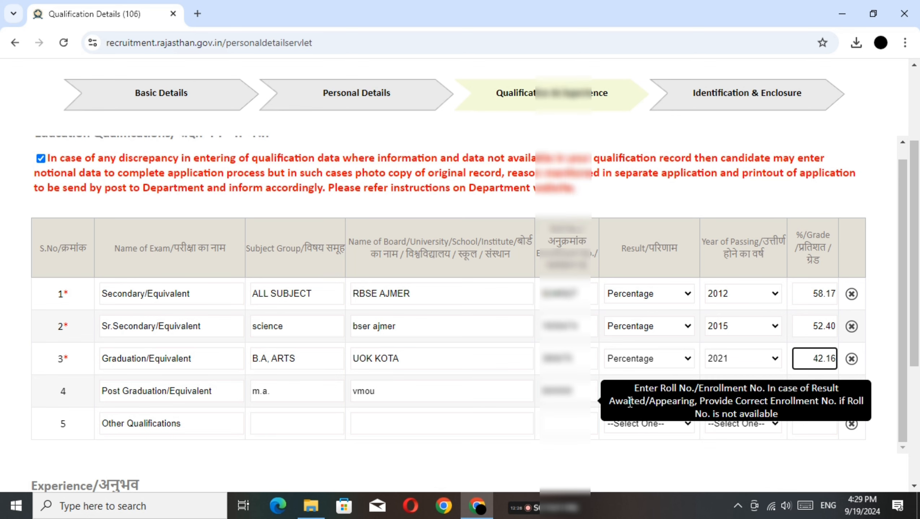
scroll(887, 346, "down", 5)
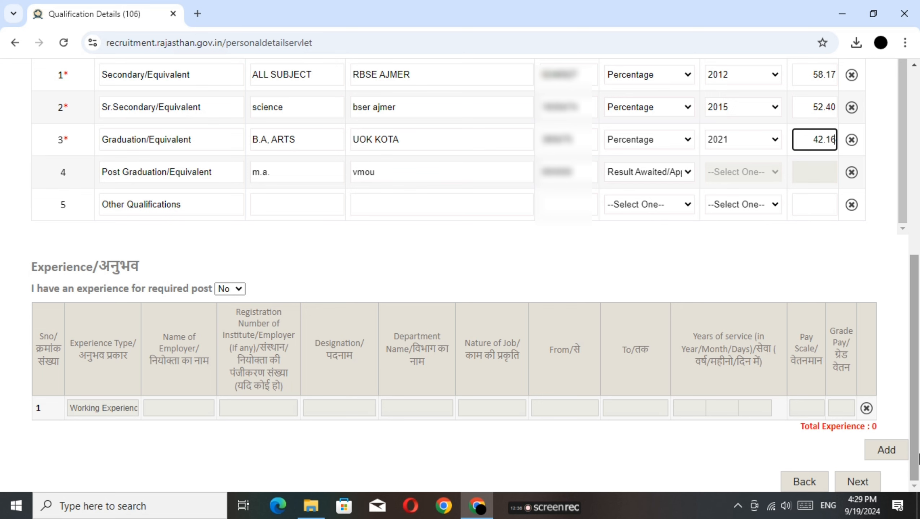
Step: Submit qualifications and tick both disclaimers: no other qualifications and no other work experience
left_click(869, 479)
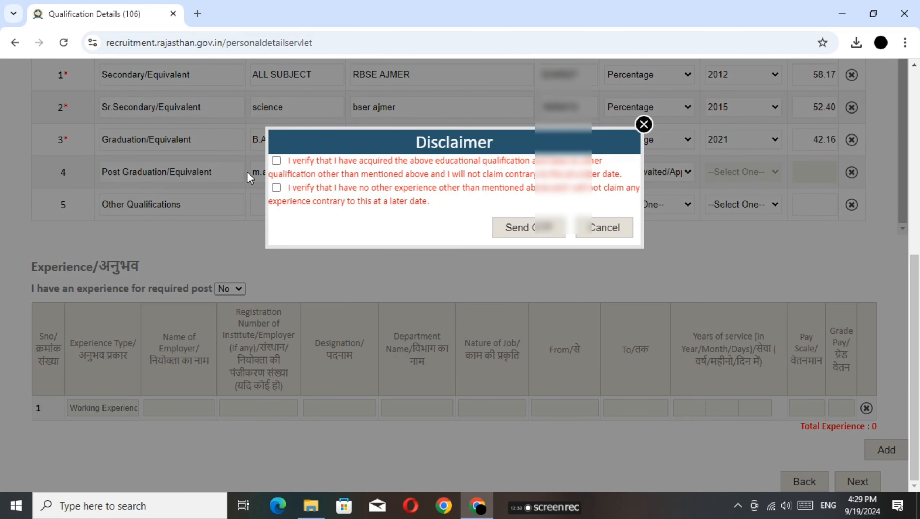
left_click(276, 161)
left_click(276, 188)
Step: Request, enter and verify the received OTP, then acknowledge the verification alert
left_click(556, 237)
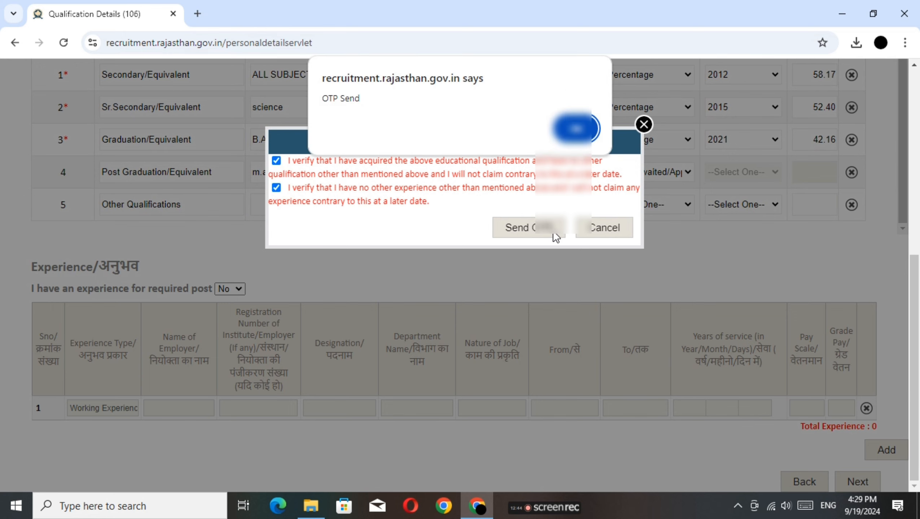
left_click(575, 128)
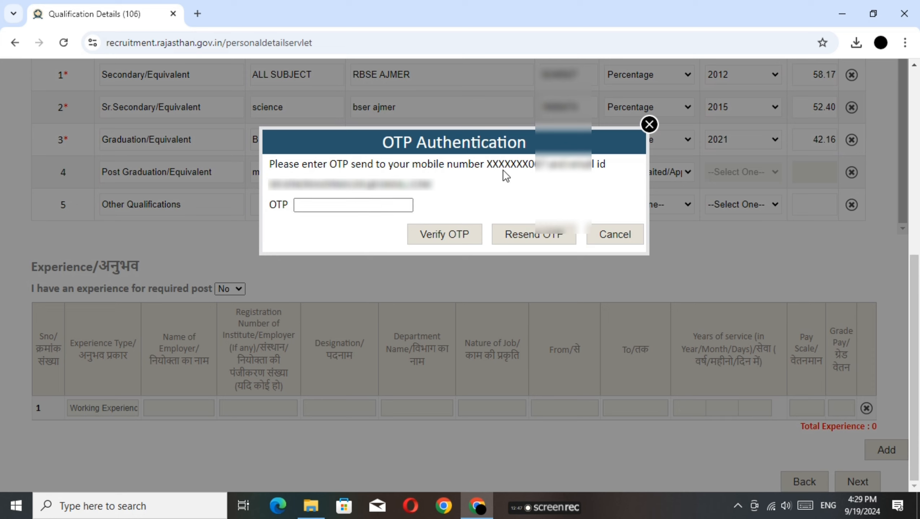
left_click(355, 207)
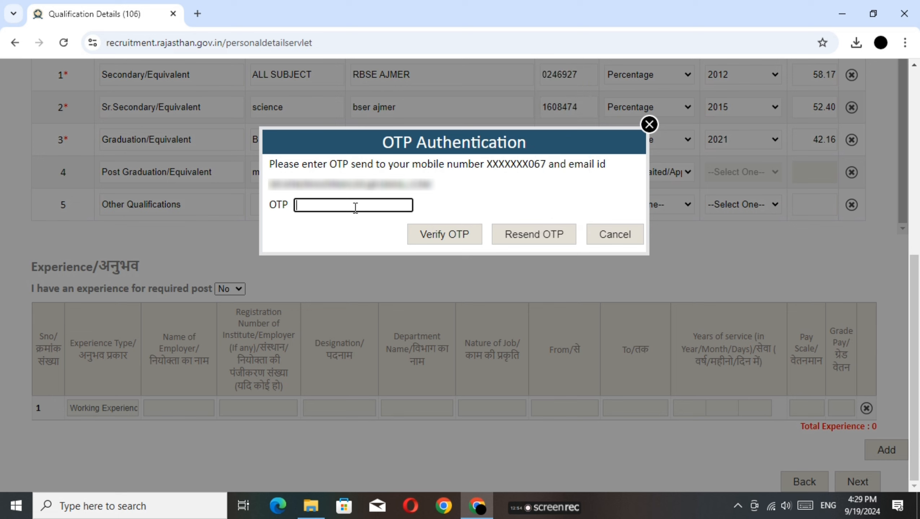
left_click(438, 235)
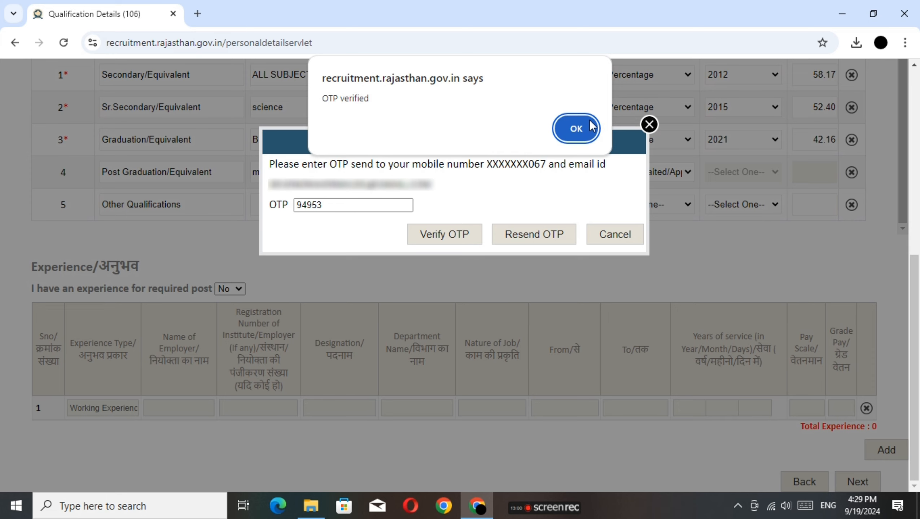
left_click(592, 127)
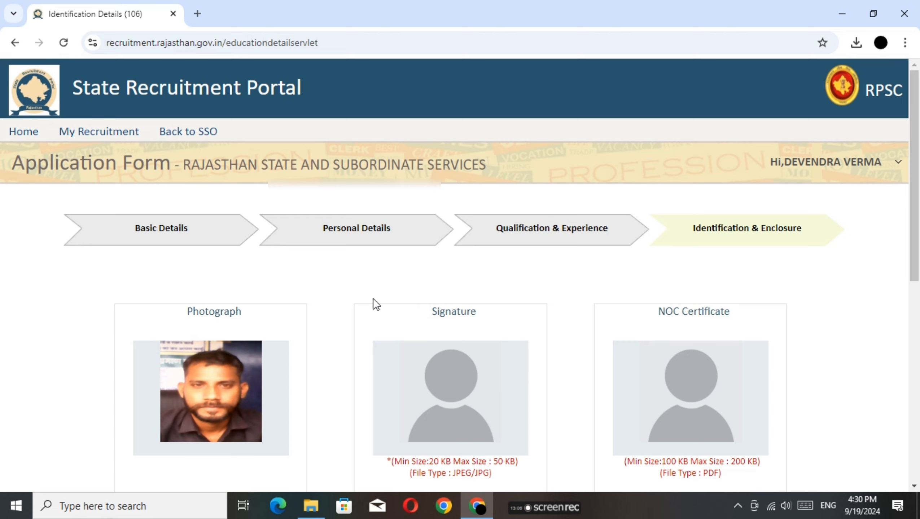
Step: Upload devensign.jpg from the Desktop as the signature image
scroll(375, 304, "down", 7)
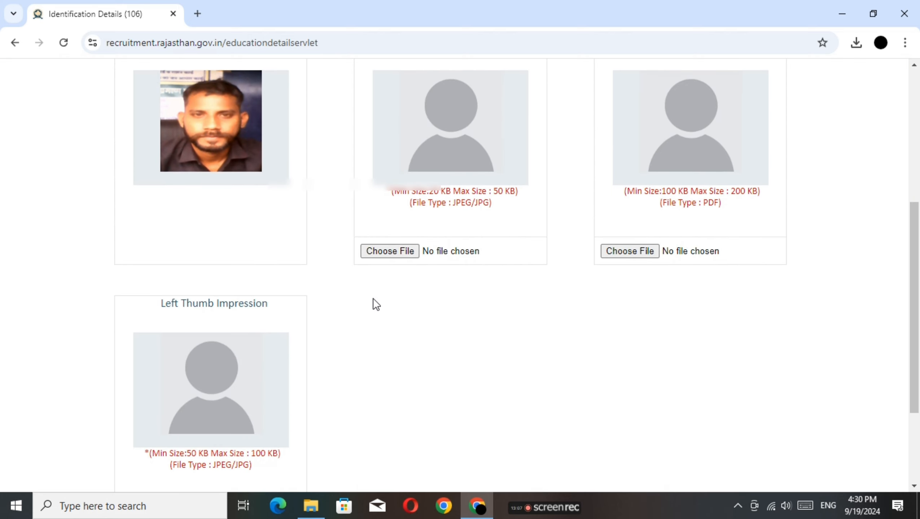
scroll(442, 183, "up", 2)
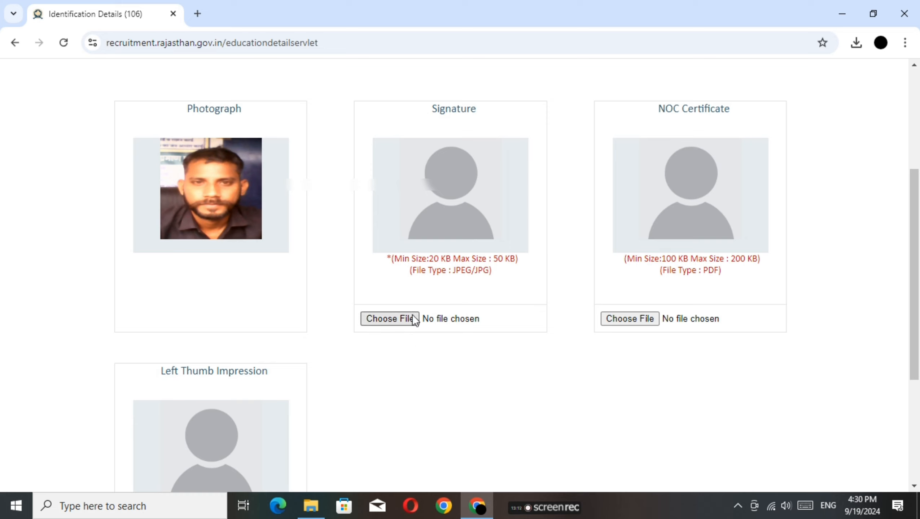
left_click(388, 318)
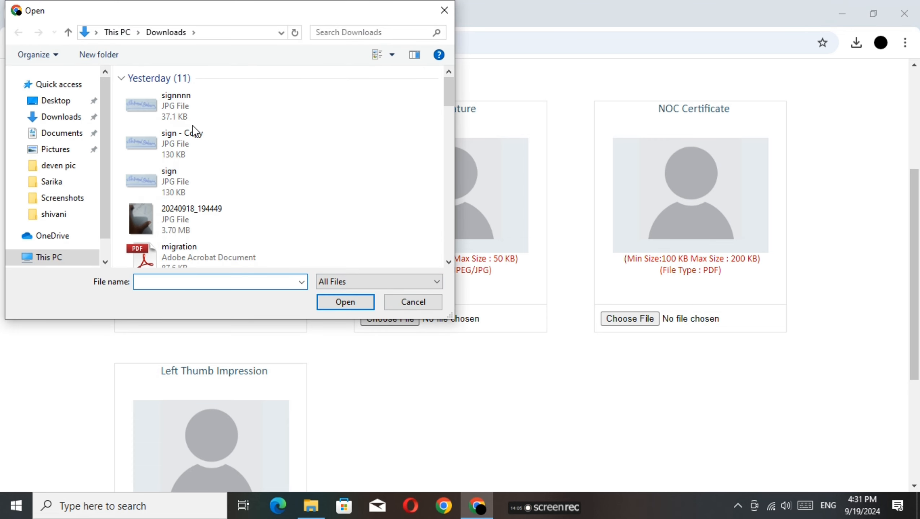
left_click(51, 101)
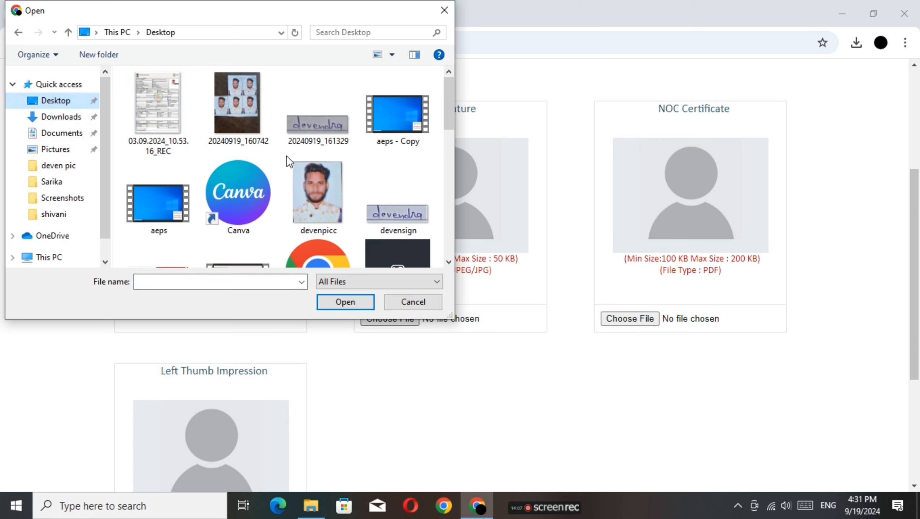
left_click(389, 213)
left_click(340, 301)
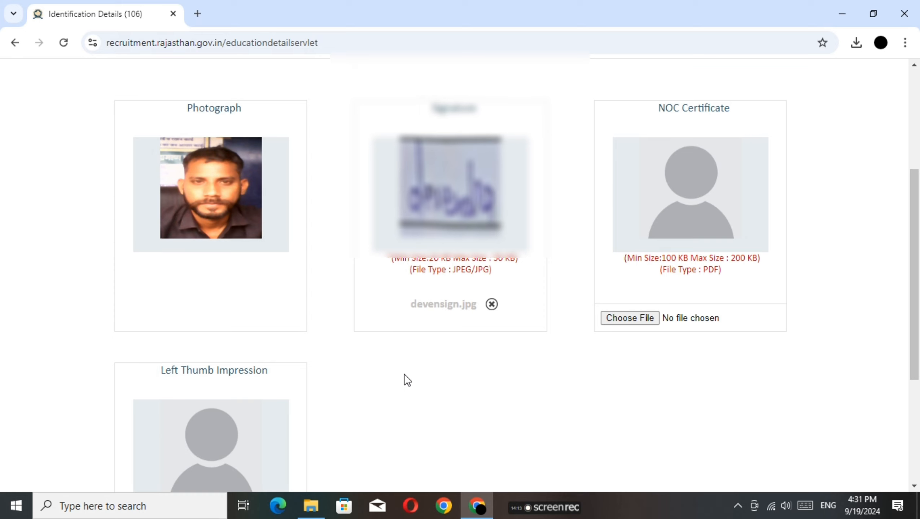
scroll(404, 375, "down", 2)
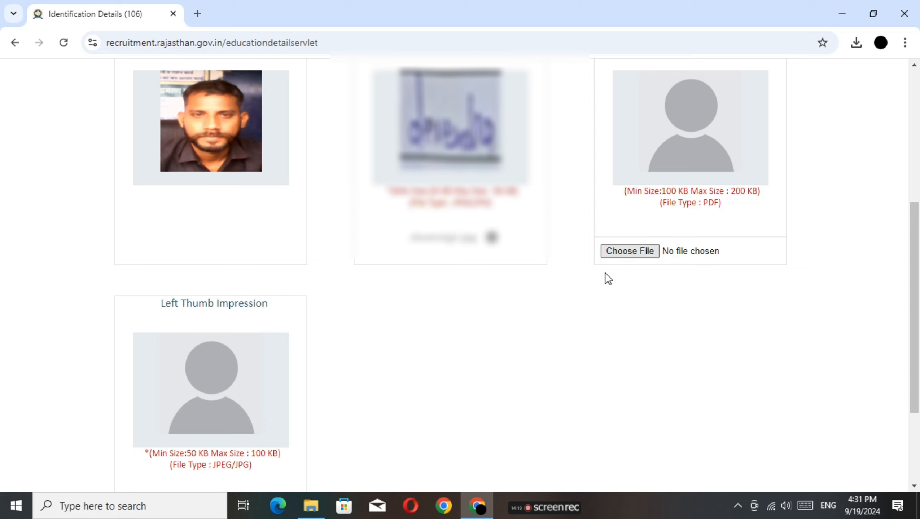
scroll(562, 318, "down", 2)
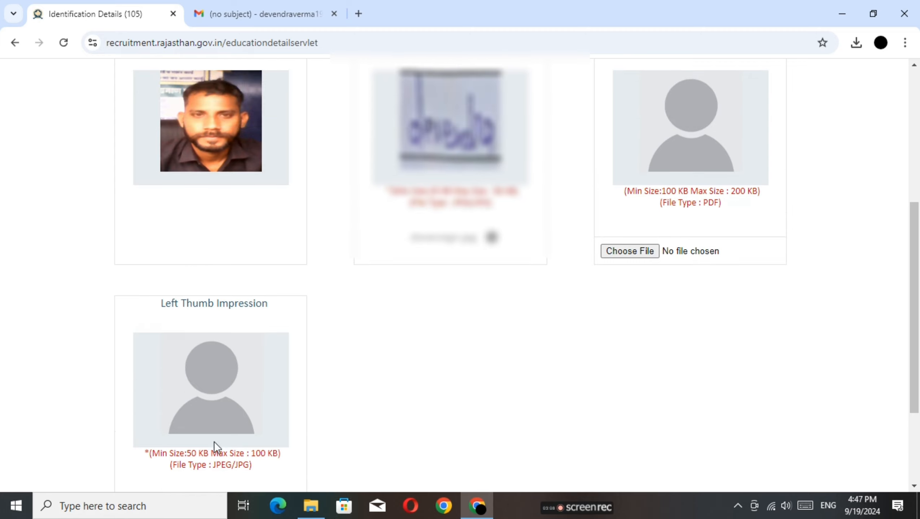
Step: Upload 20240919_163238.jpg from Downloads as the Left Thumb Impression
scroll(215, 441, "down", 2)
left_click(159, 445)
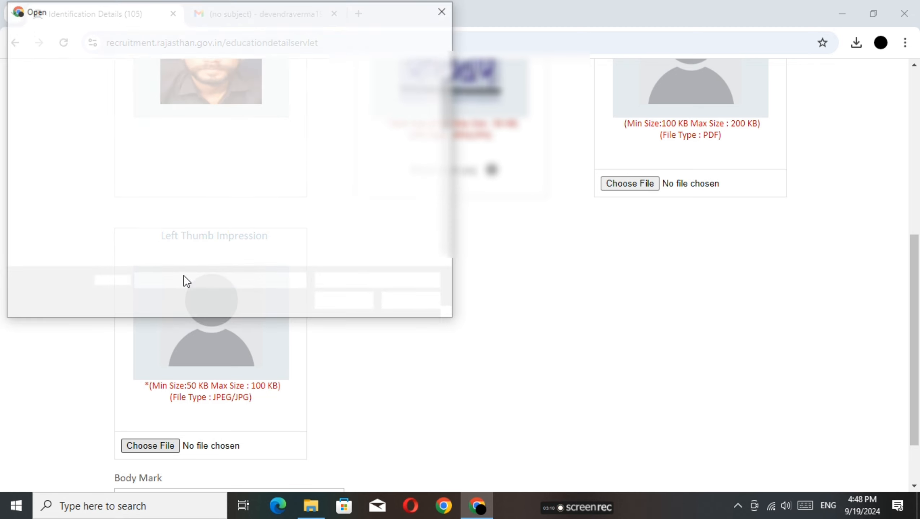
left_click(66, 116)
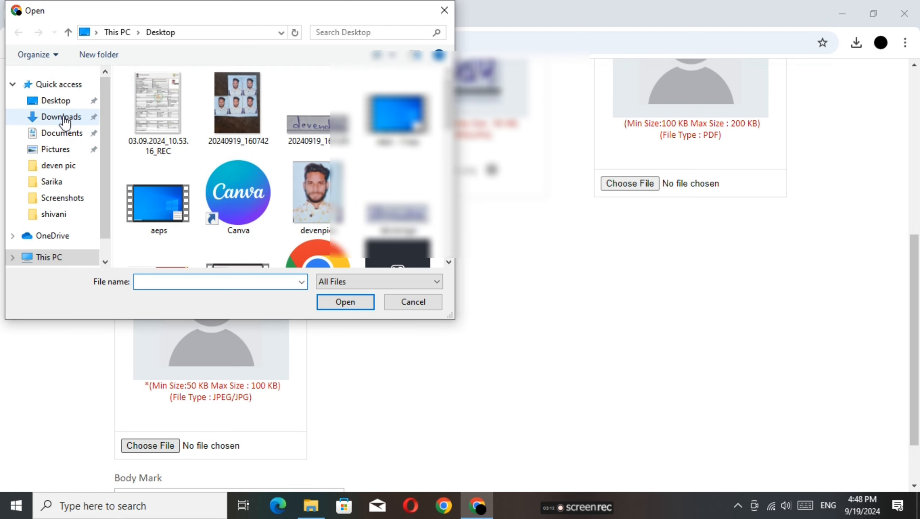
left_click(156, 105)
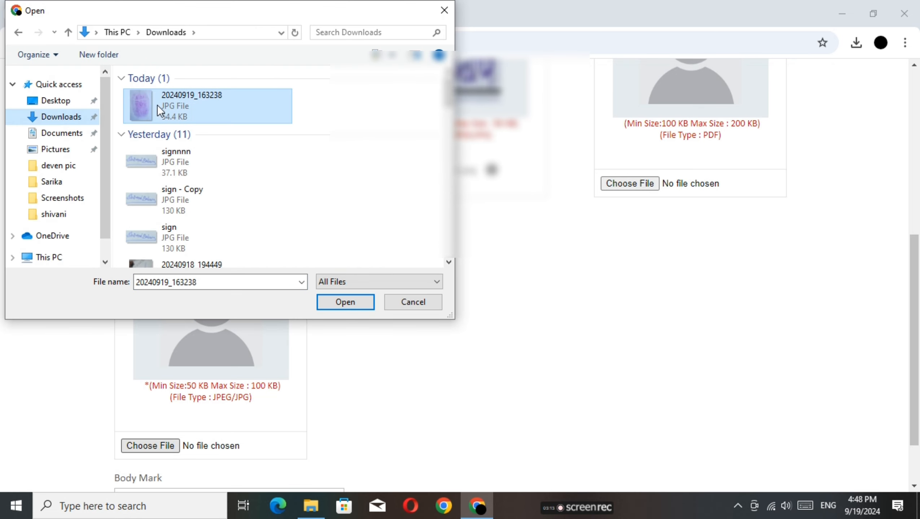
left_click(343, 301)
Step: Enter NO in the Body Mark field
scroll(398, 345, "down", 2)
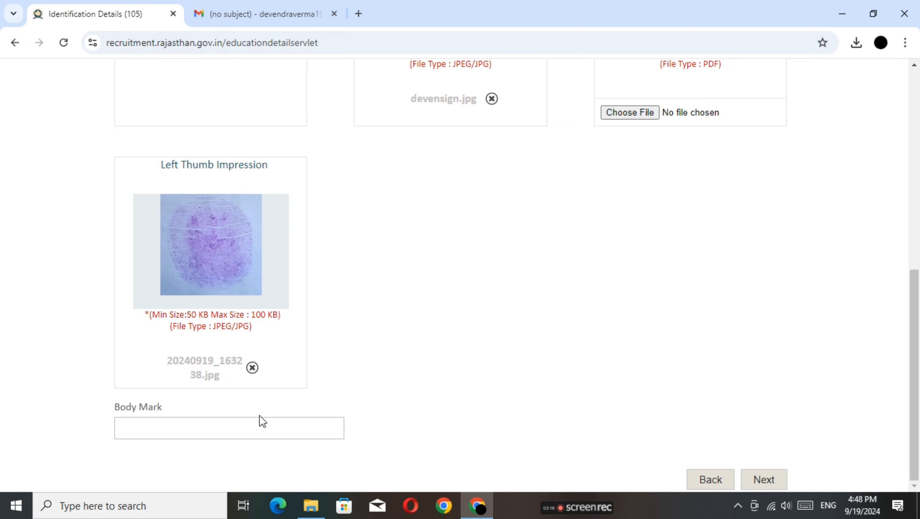
left_click(253, 424)
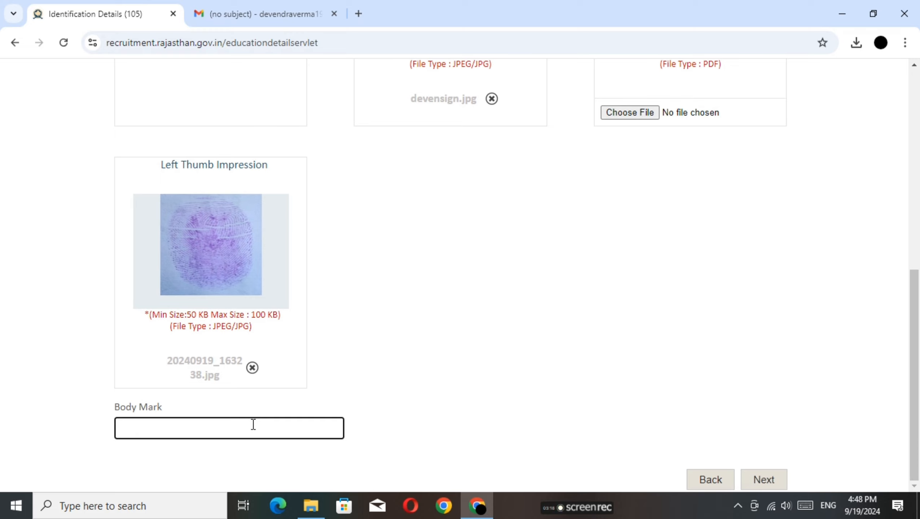
type("NO")
Step: Move on to the Application Preview and tick the declaration checkbox at its bottom
left_click(768, 479)
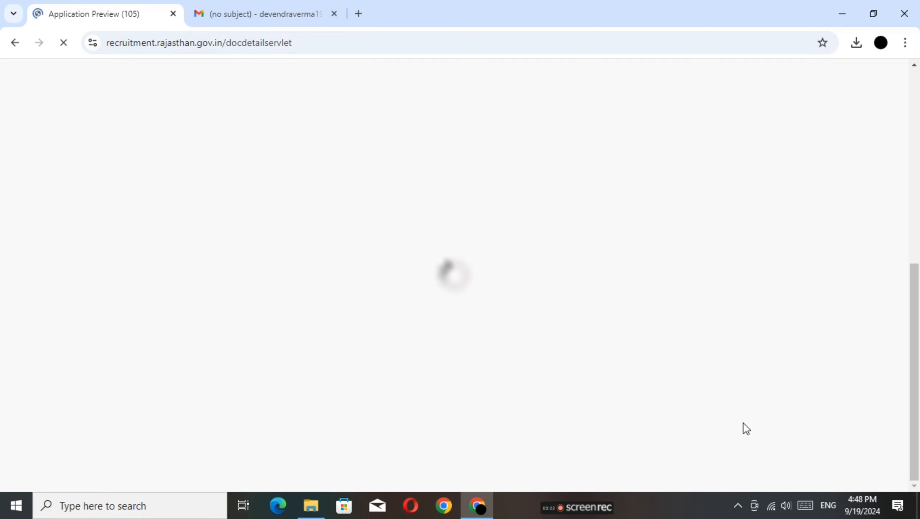
scroll(527, 353, "down", 3)
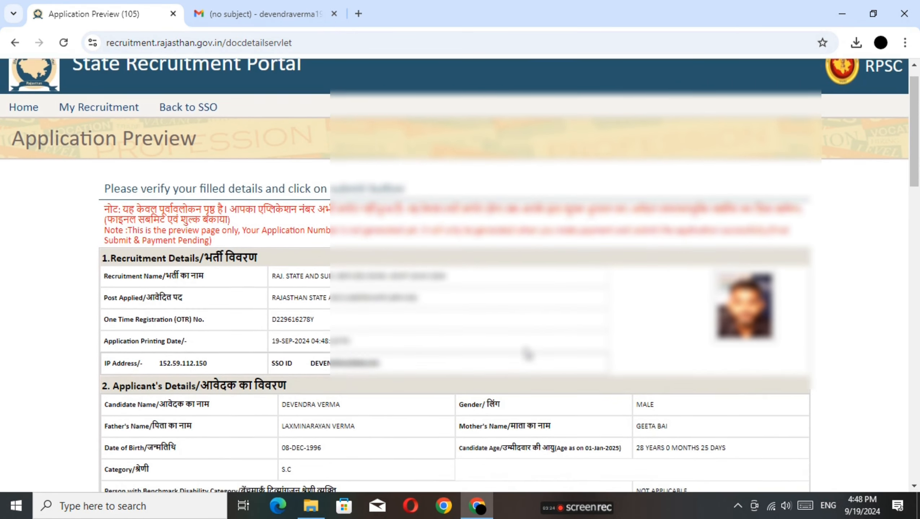
scroll(527, 353, "down", 15)
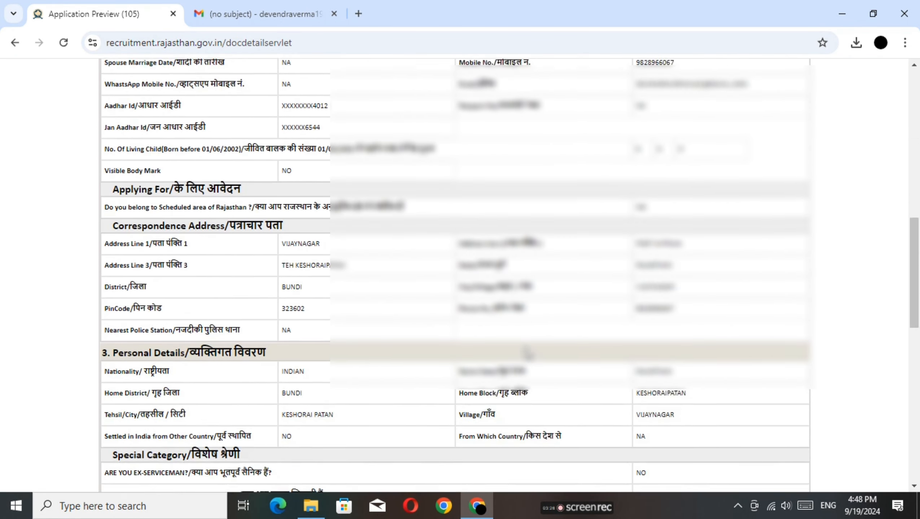
scroll(527, 352, "down", 7)
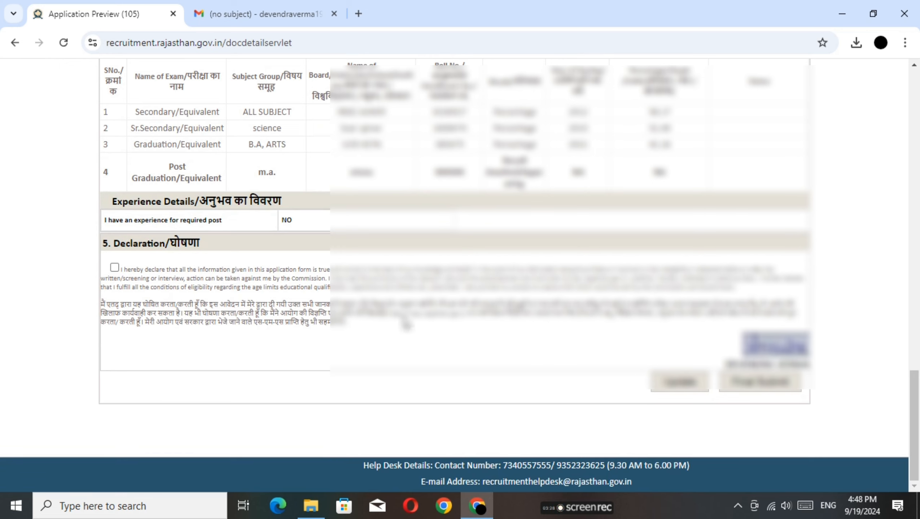
left_click(115, 268)
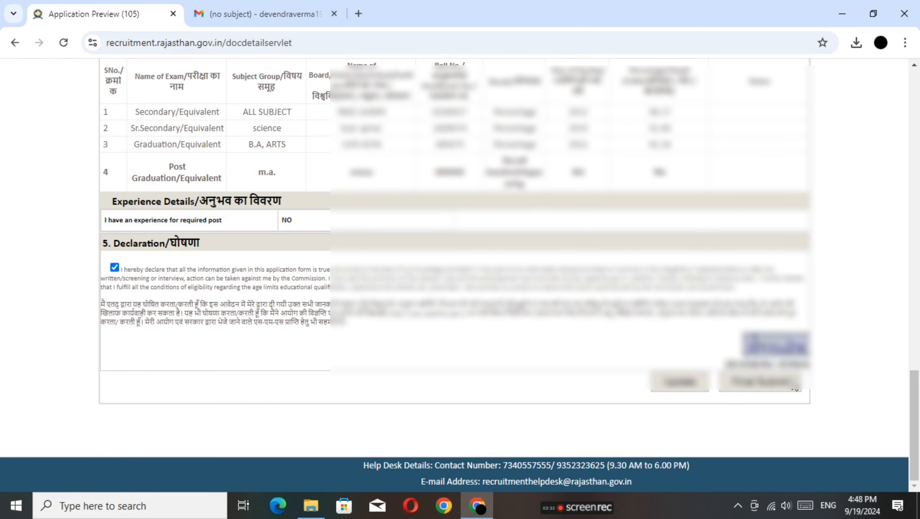
Step: Final-submit the application, accepting the disclaimer and verifying with the received OTP
left_click(775, 388)
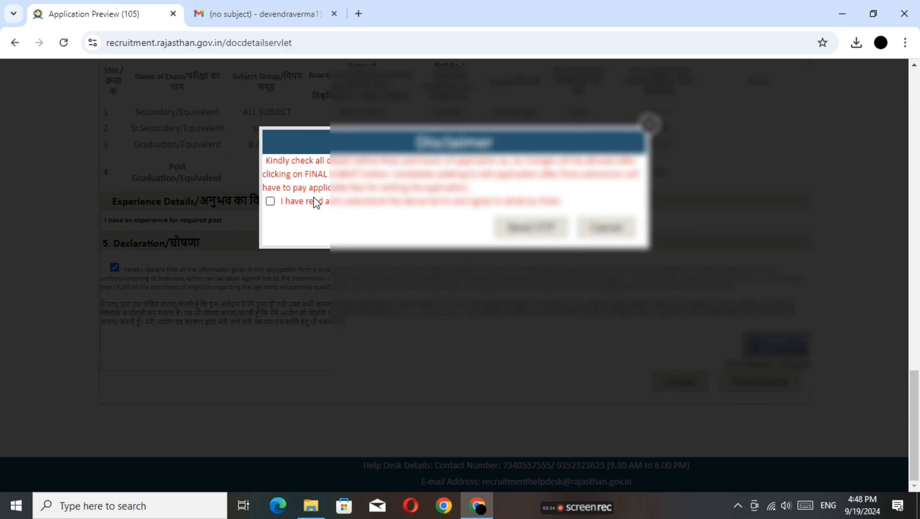
left_click(270, 201)
left_click(536, 232)
left_click(336, 206)
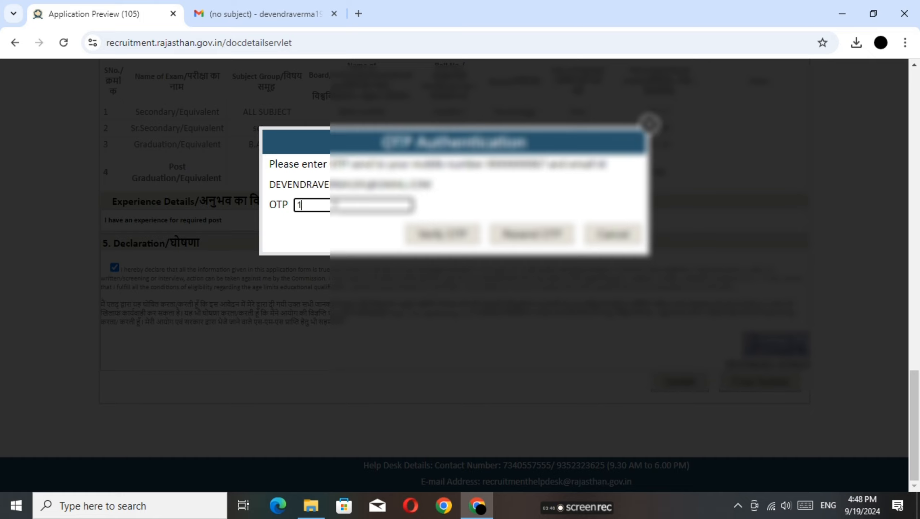
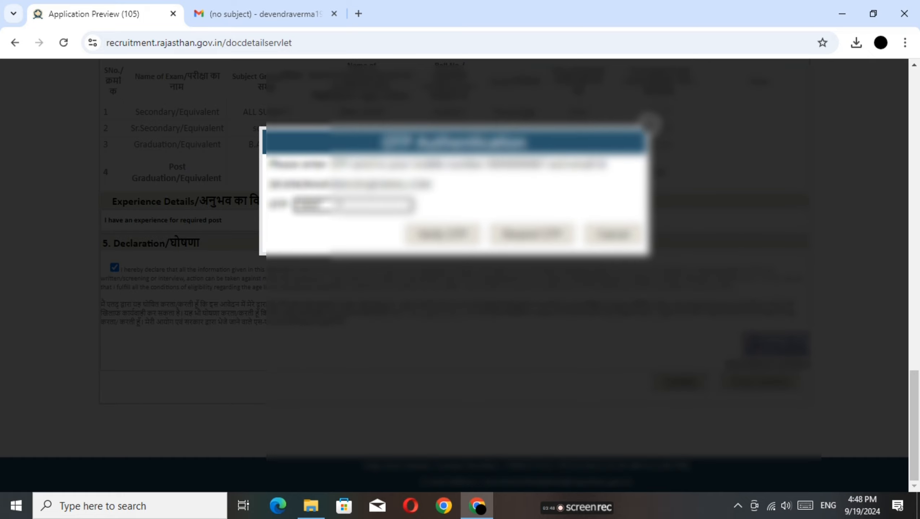
left_click(444, 237)
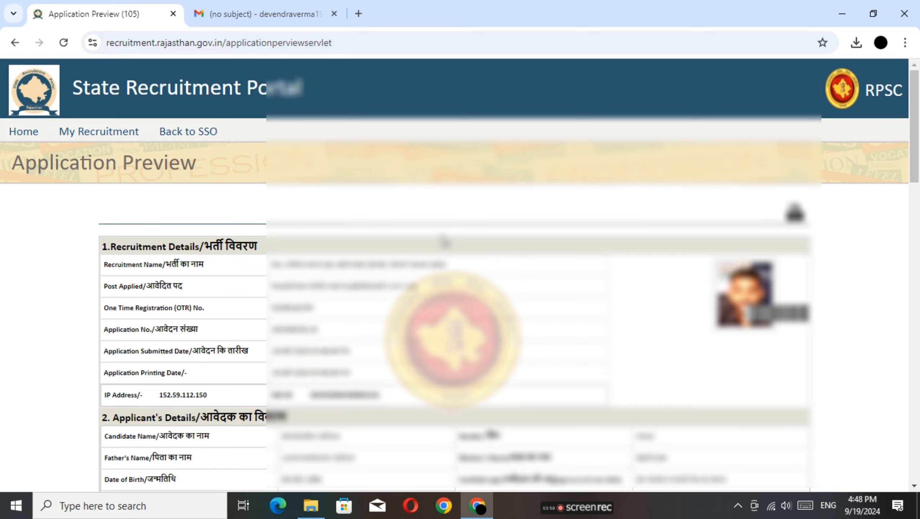
Step: Print the submitted application preview with the destination set to Save as PDF
scroll(536, 304, "down", 20)
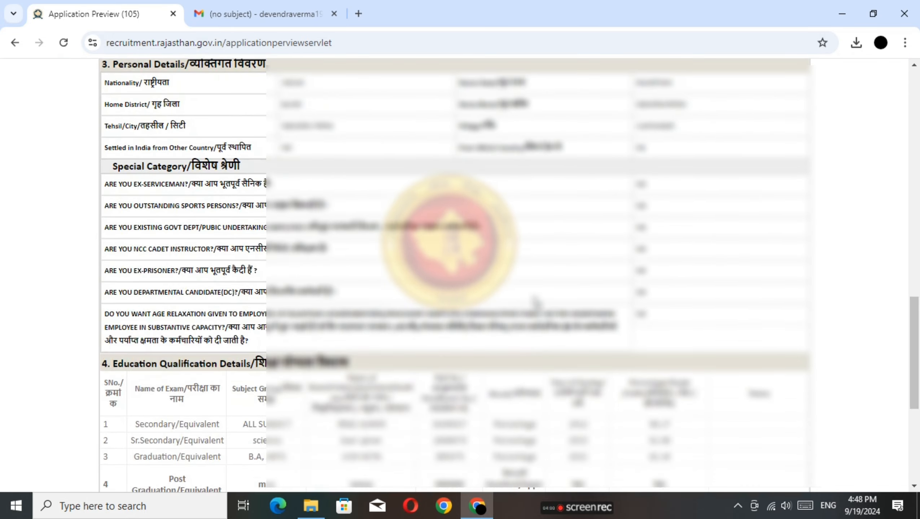
scroll(536, 304, "up", 20)
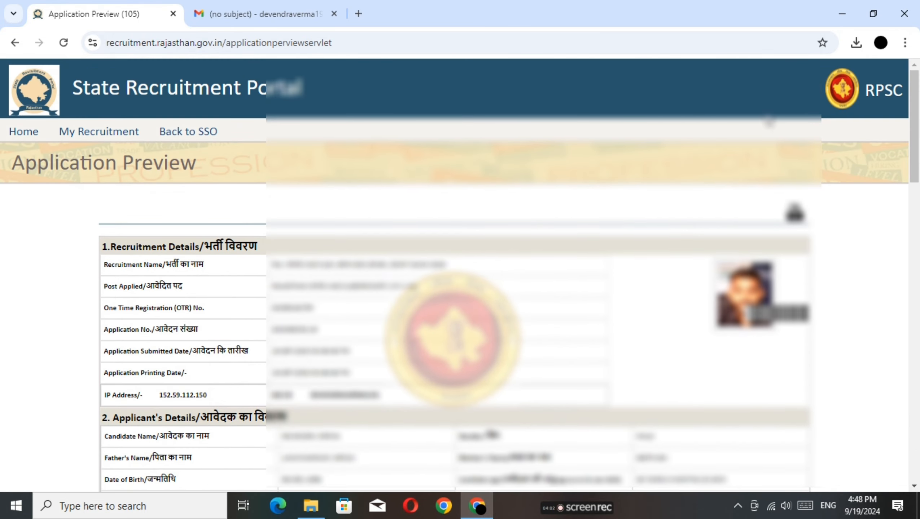
left_click(796, 213)
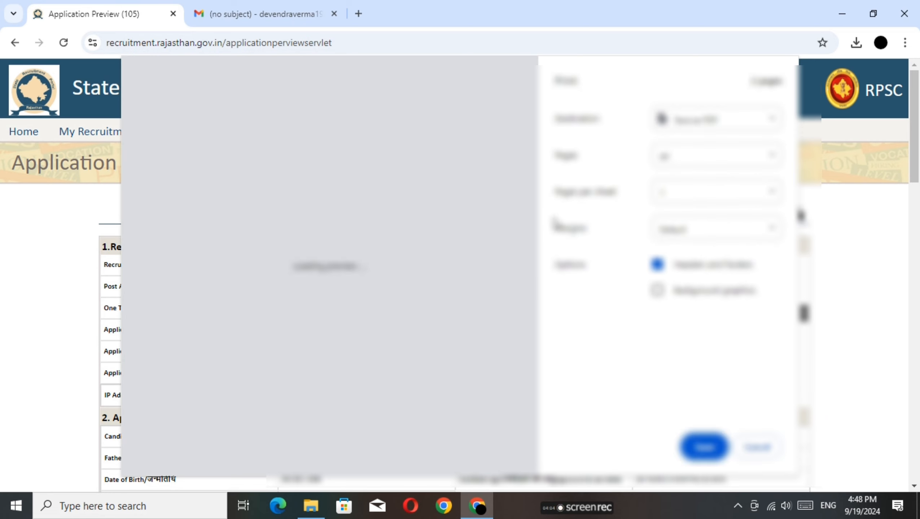
scroll(224, 298, "down", 10)
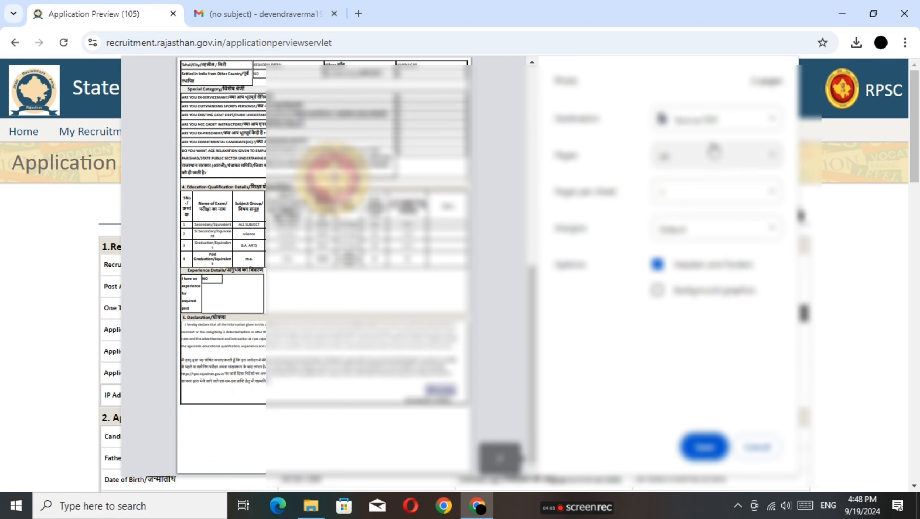
left_click(718, 122)
left_click(708, 163)
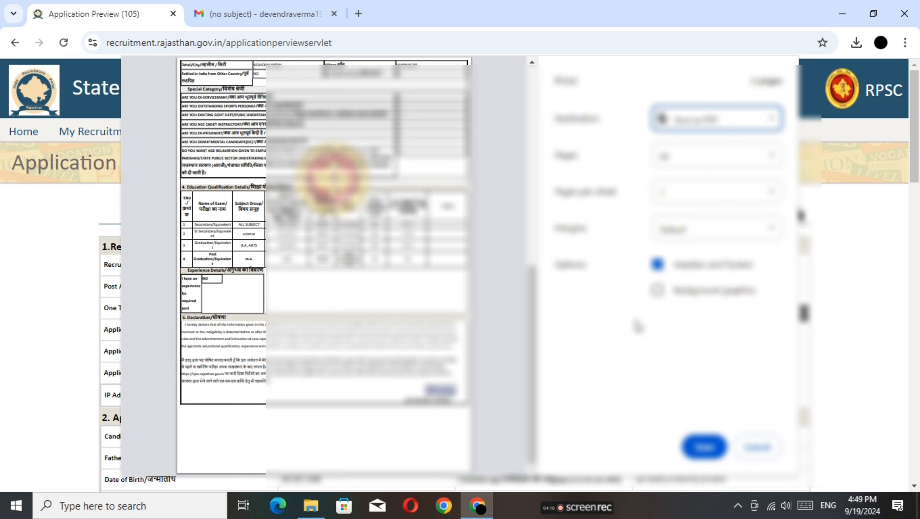
left_click(703, 447)
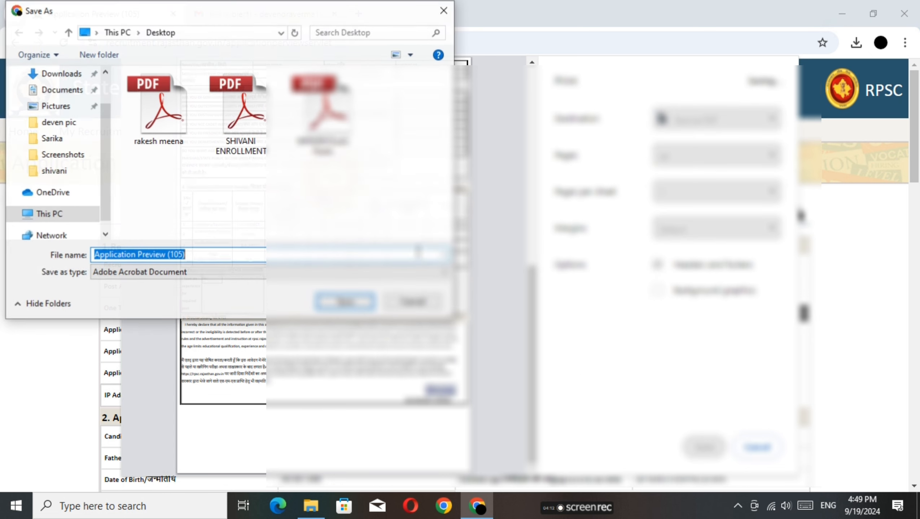
Step: Save the PDF to the Desktop under the name 'RAS PDF'
scroll(55, 158, "up", 1)
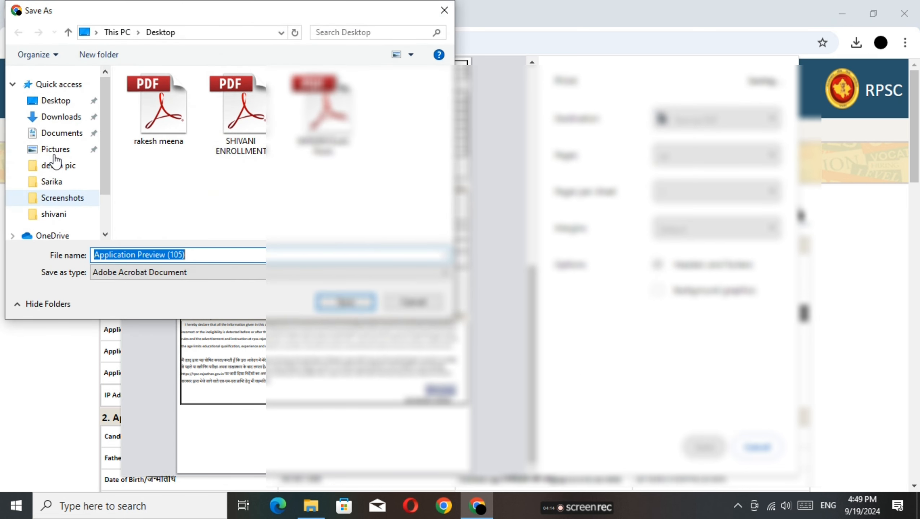
left_click(56, 100)
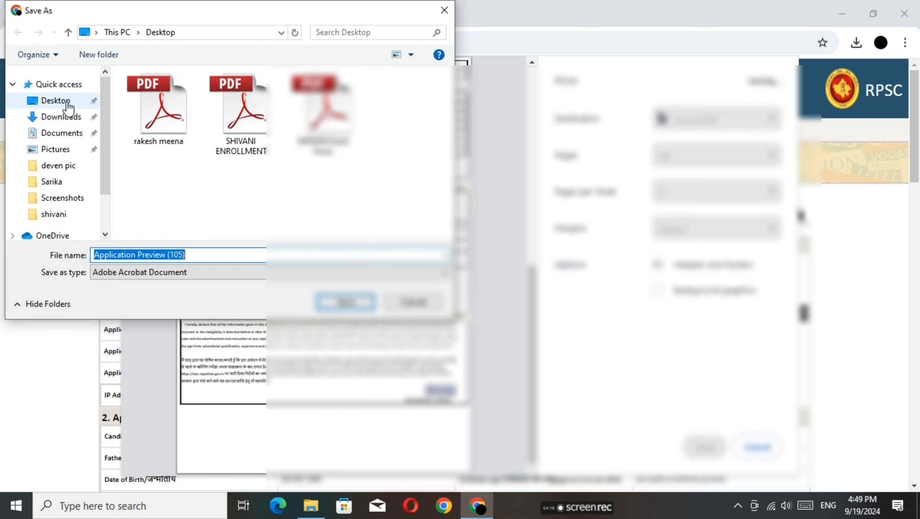
left_click(171, 255)
type("RAS P")
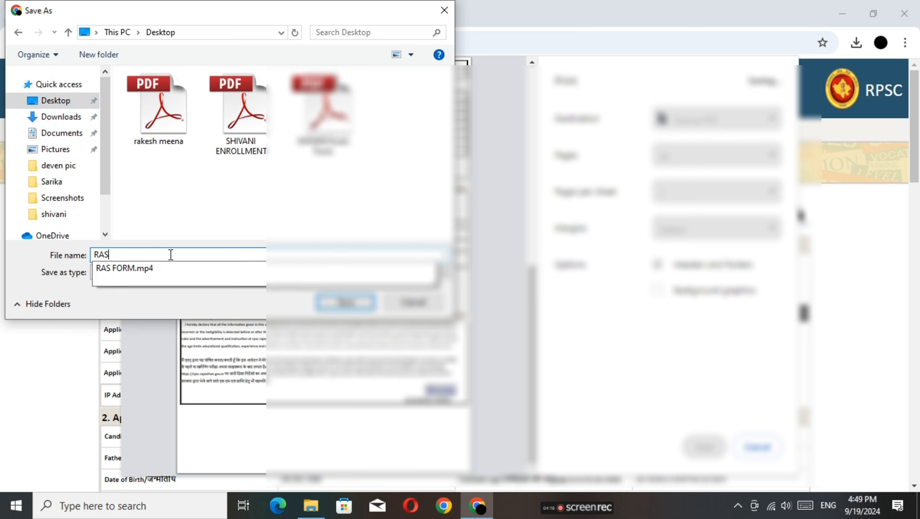